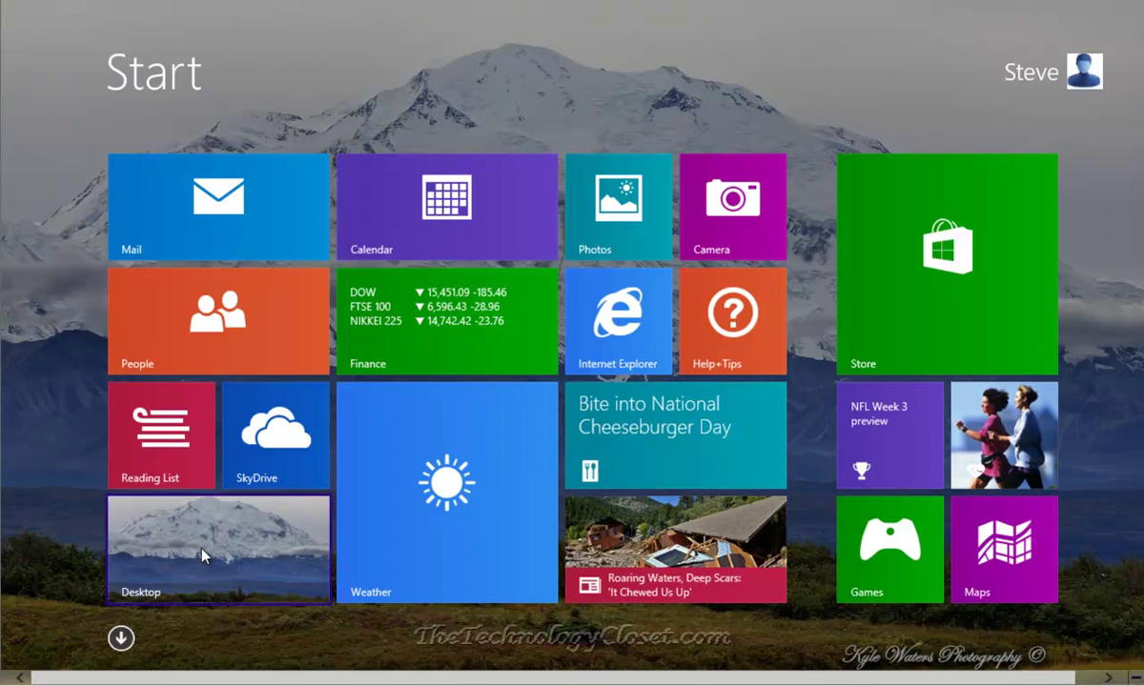
Step: Go to the desktop, open File Explorer and expand the A10-PC computer under Network to list its shared folders
click(202, 557)
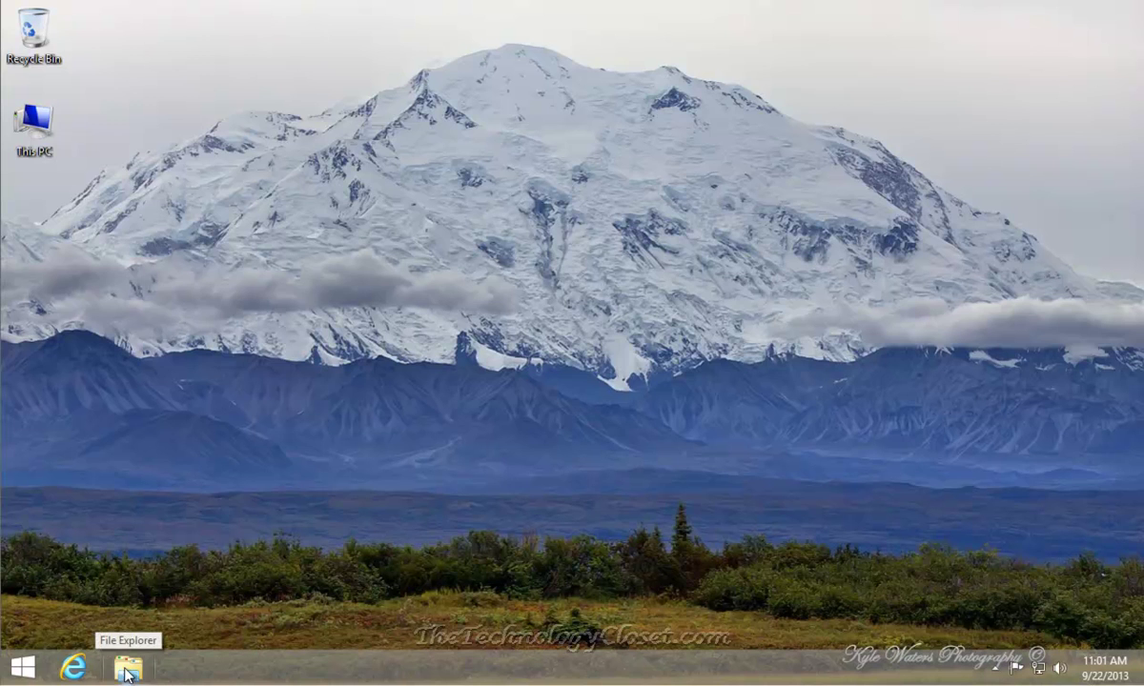
click(126, 671)
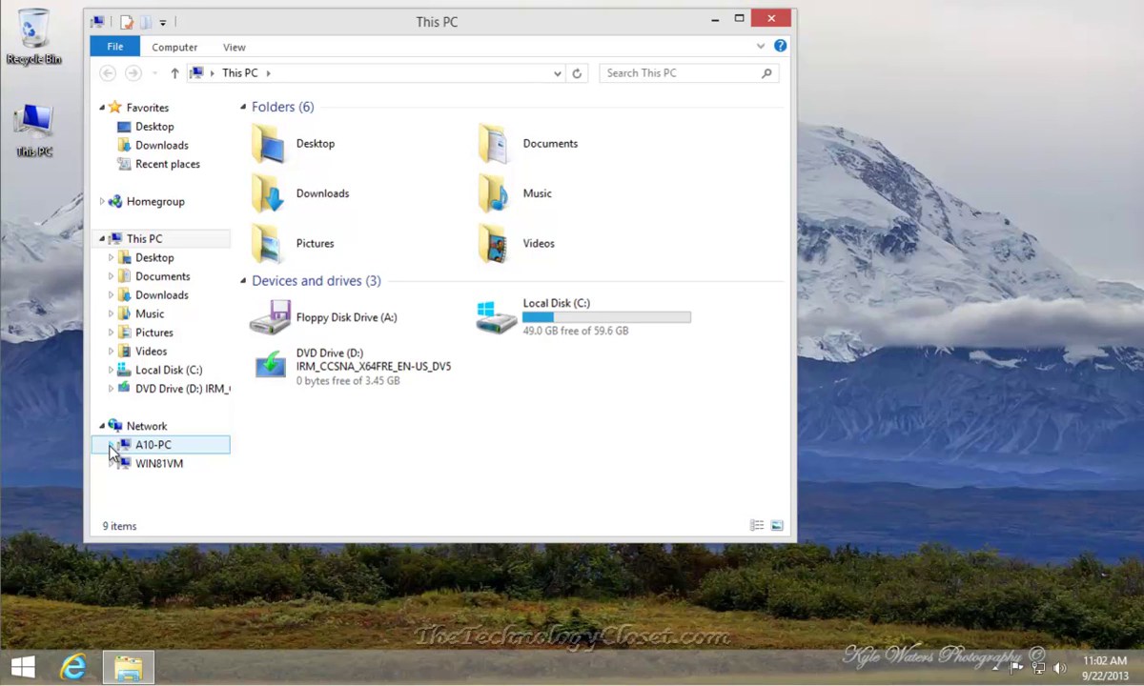
click(111, 445)
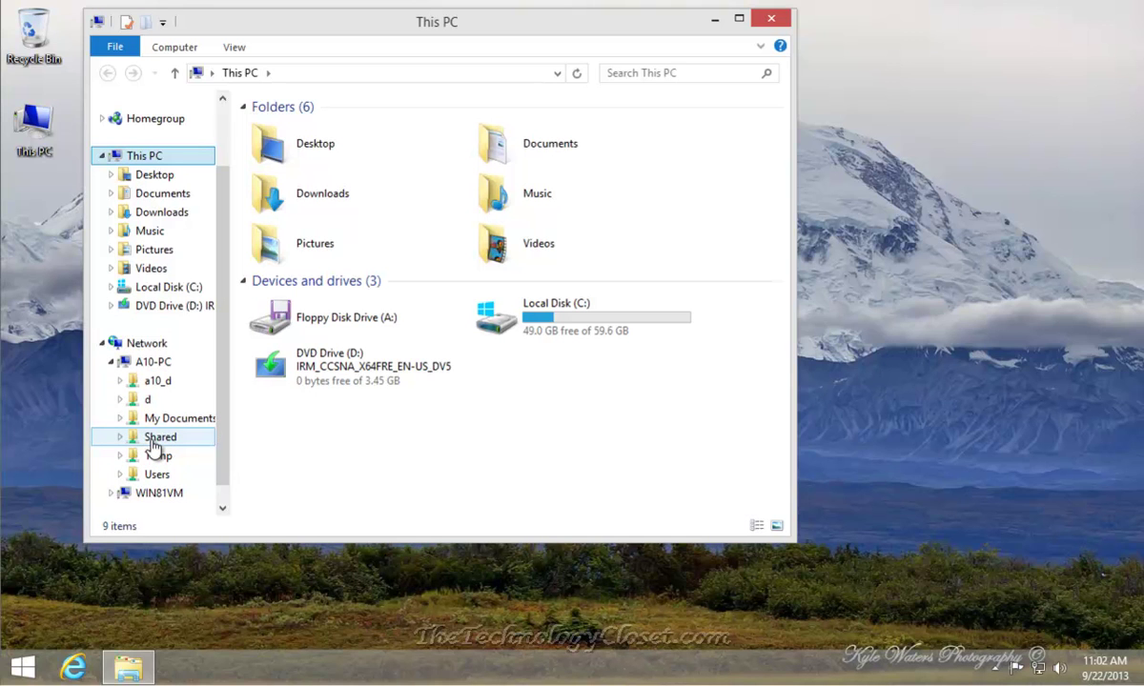
Step: Map the Shared folder on A10-PC as network drive Z: with reconnection at sign-in, and close the drive's new window
right_click(152, 446)
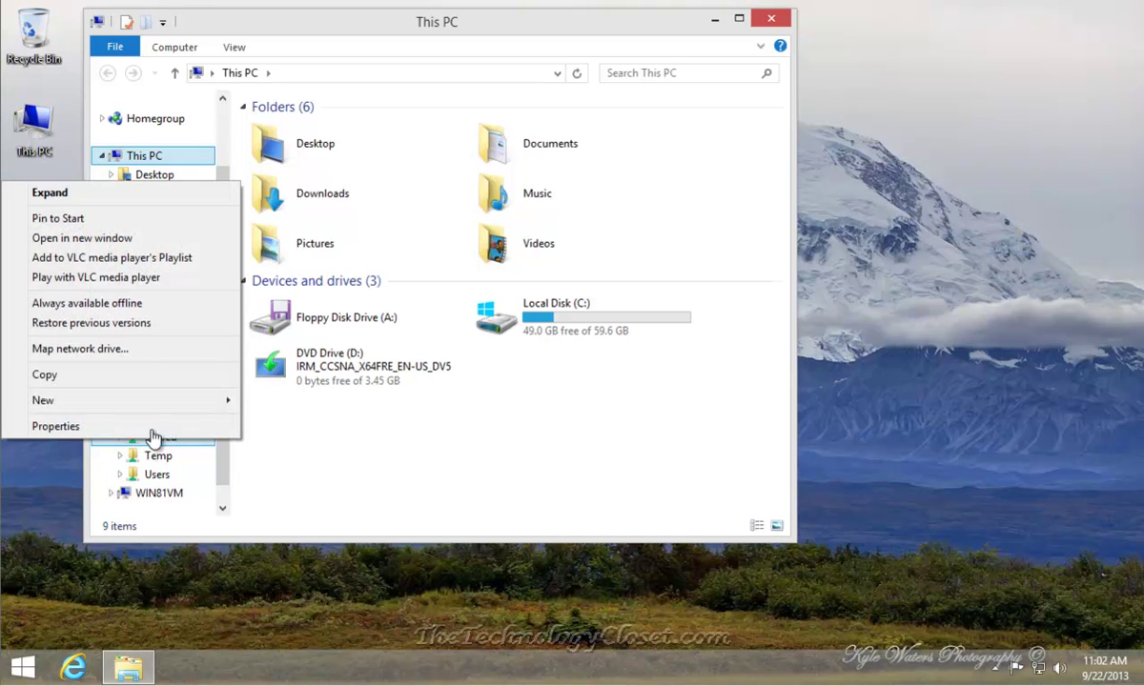
click(81, 350)
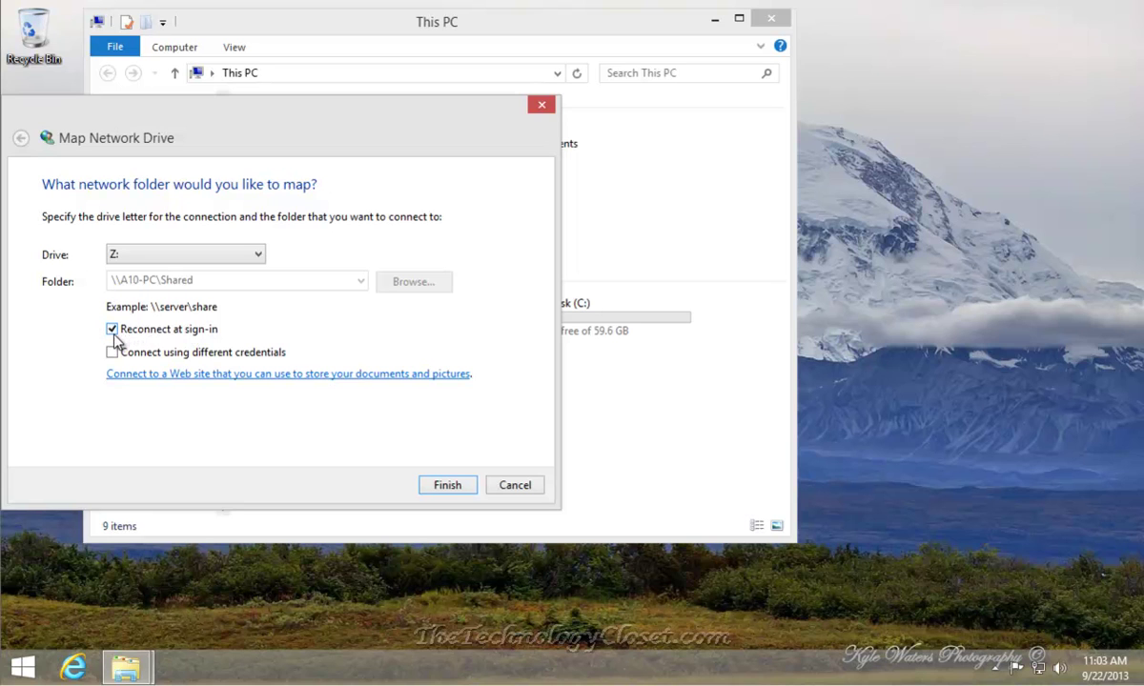
click(448, 485)
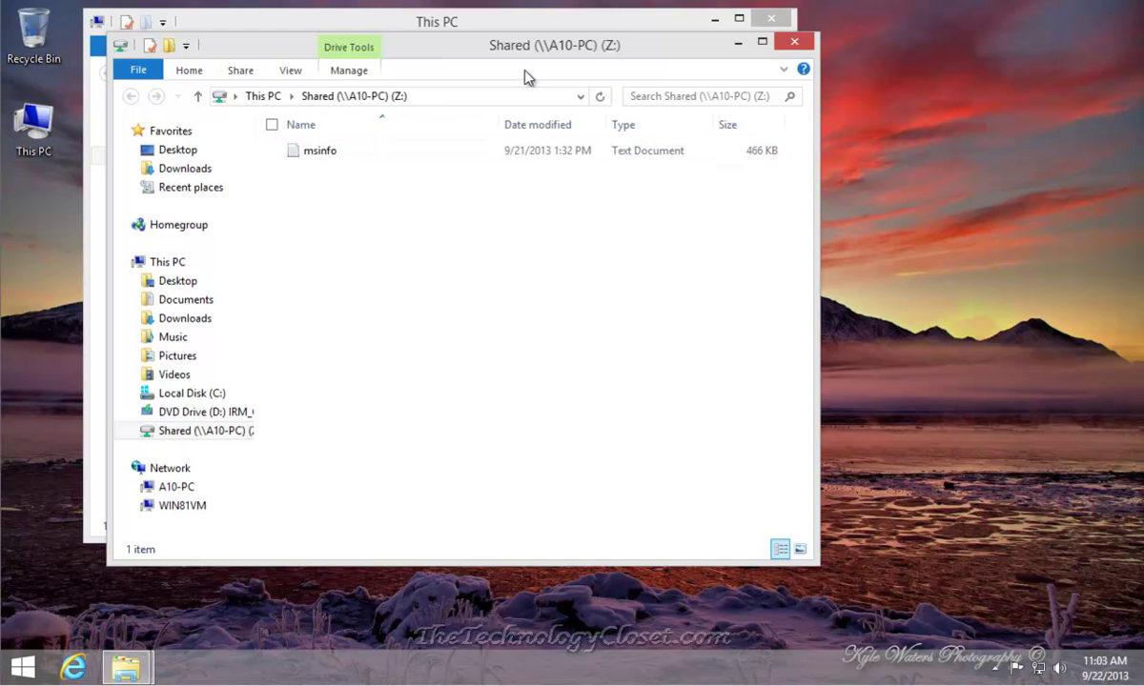
click(795, 42)
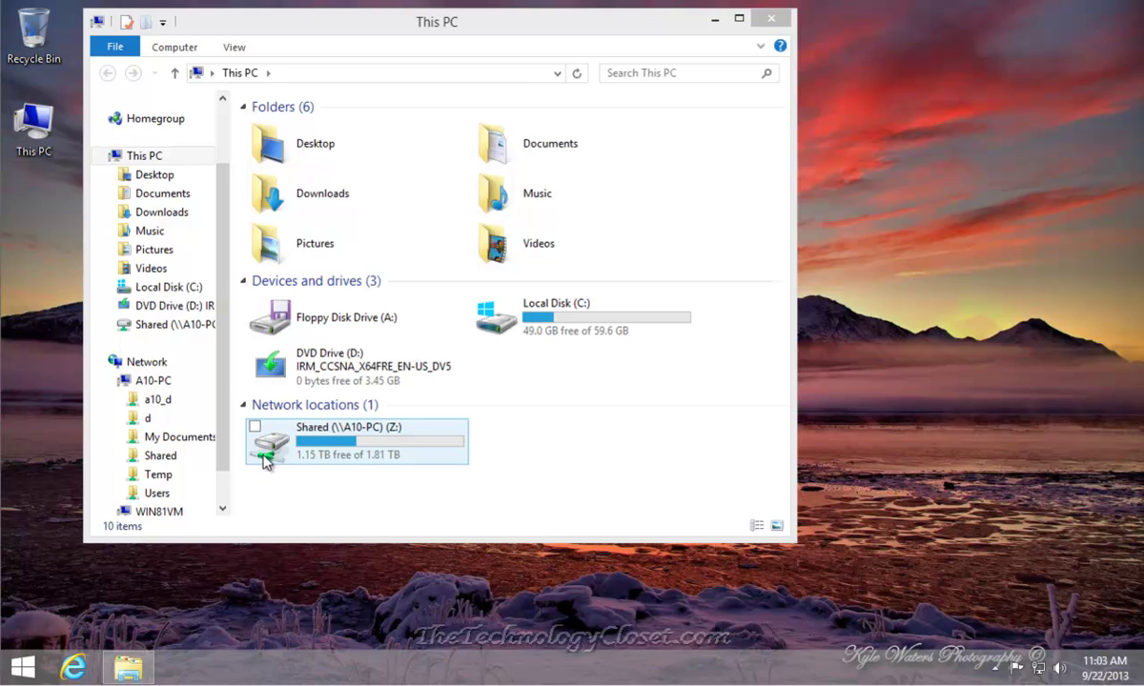
Step: Open the mapped Shared (Z:) drive and copy its msinfo file to the desktop
double_click(358, 446)
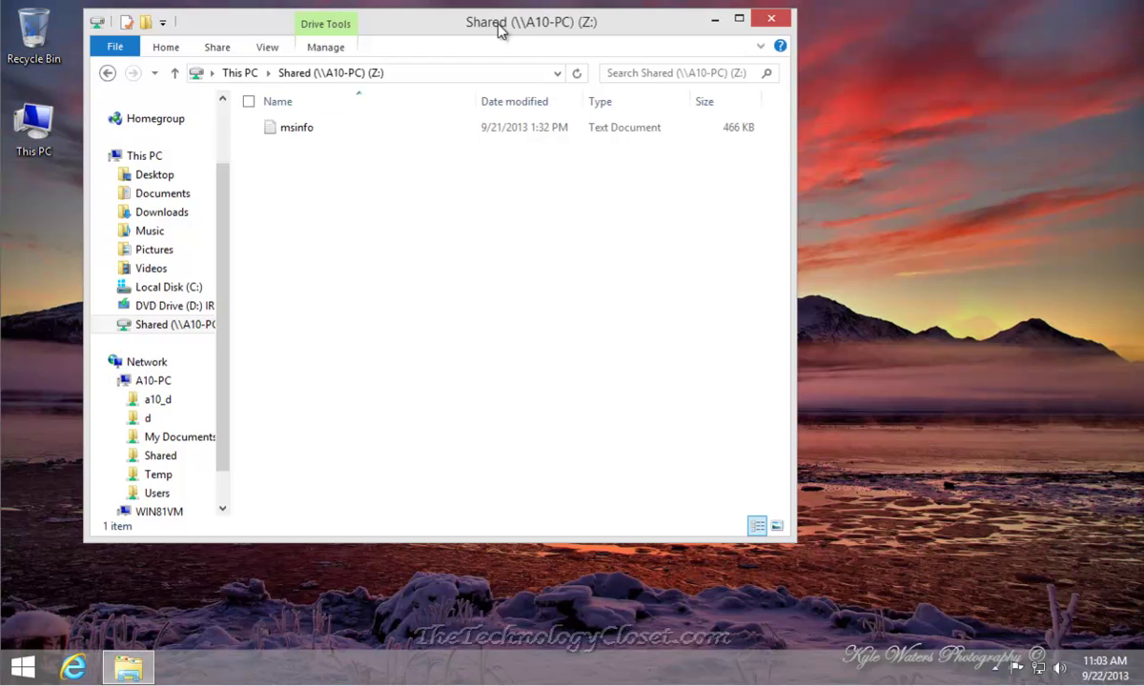
click(299, 135)
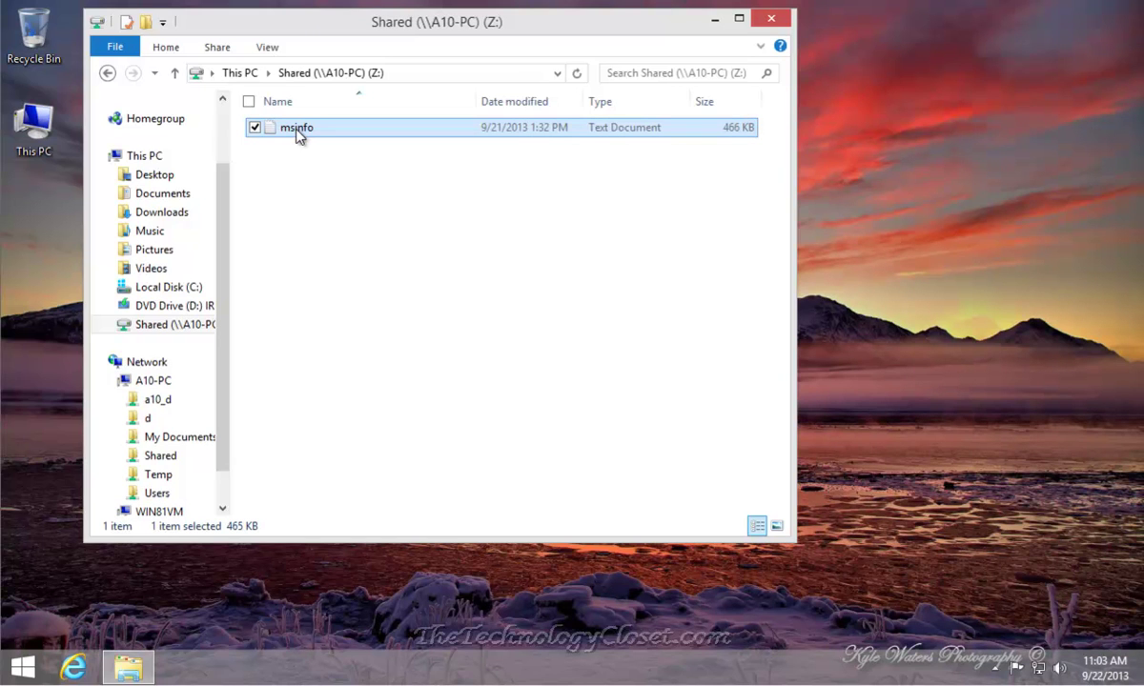
right_click(299, 135)
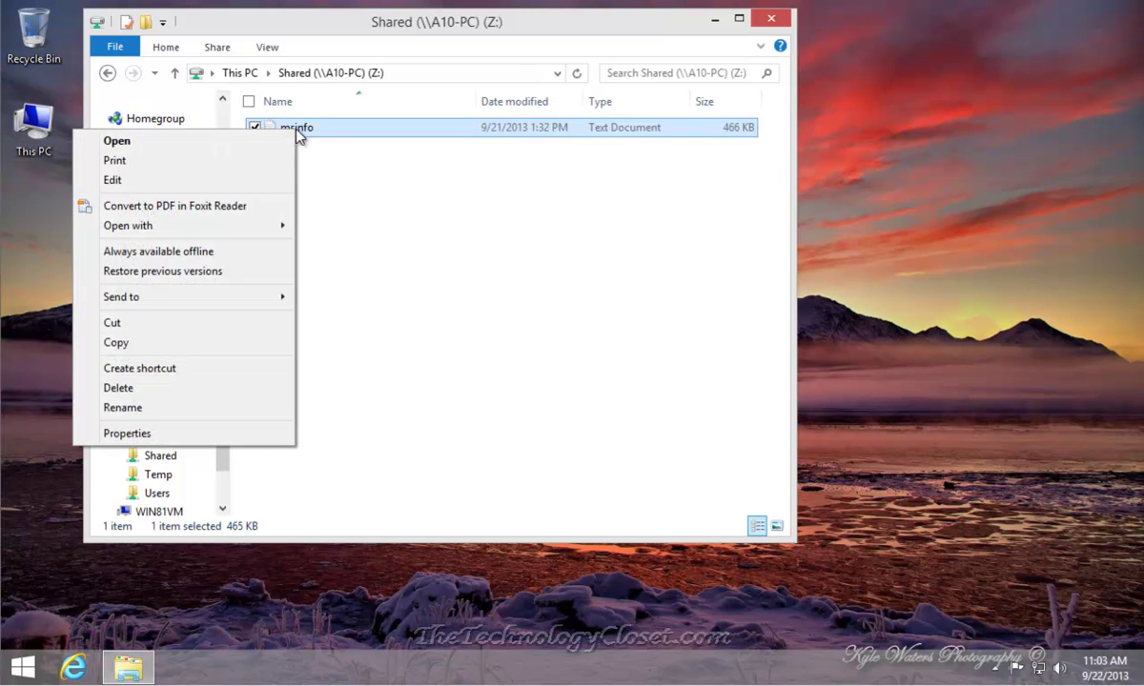
click(116, 342)
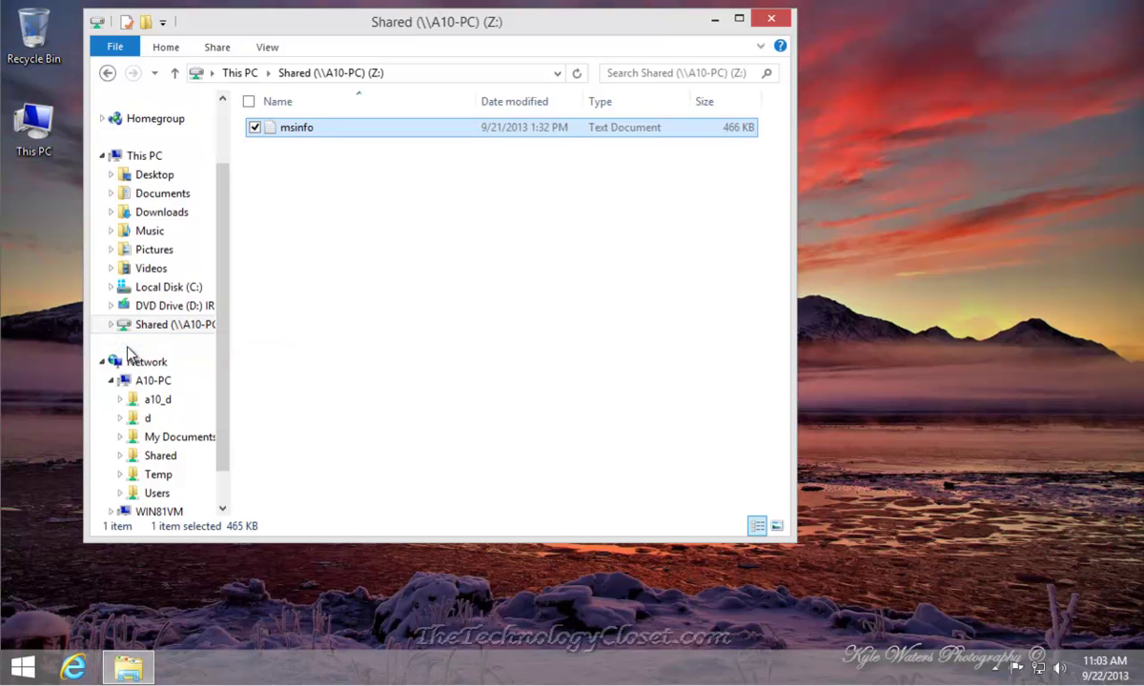
right_click(939, 260)
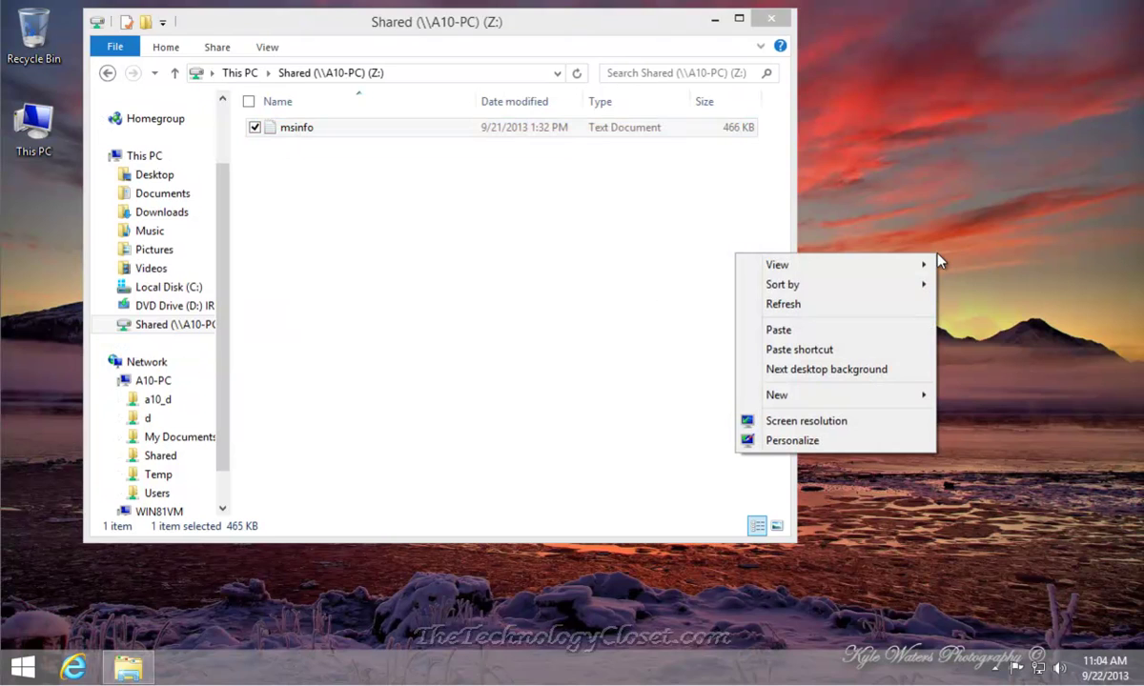
click(833, 333)
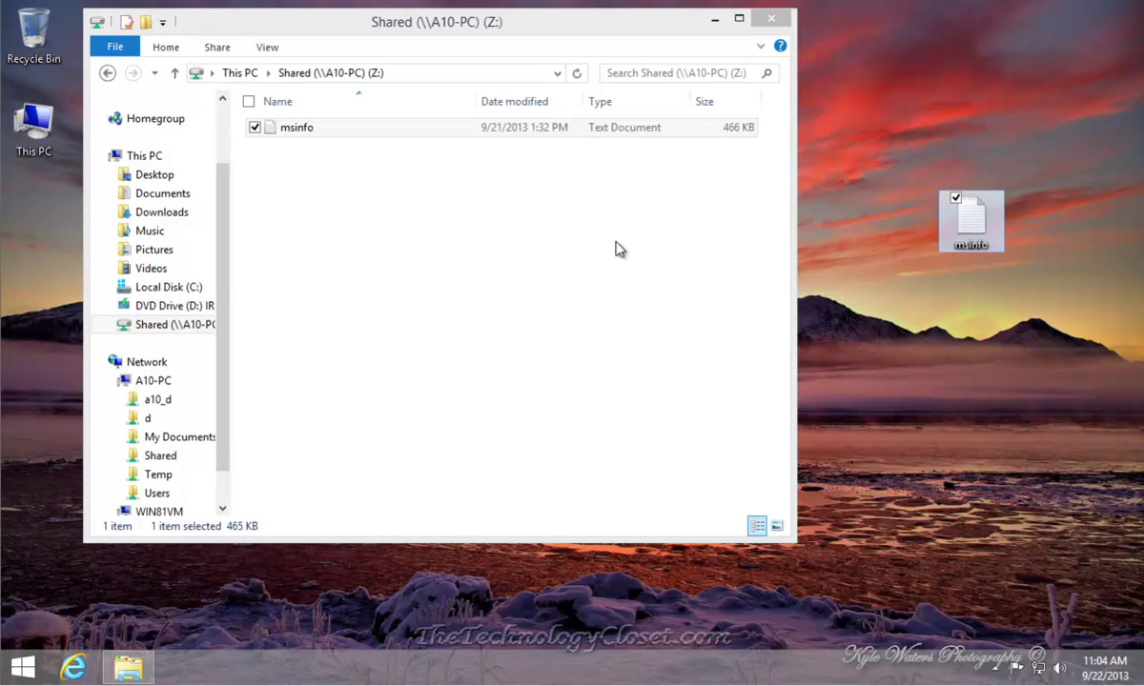
Step: Permanently delete the msinfo file from the Shared (Z:) drive
click(340, 37)
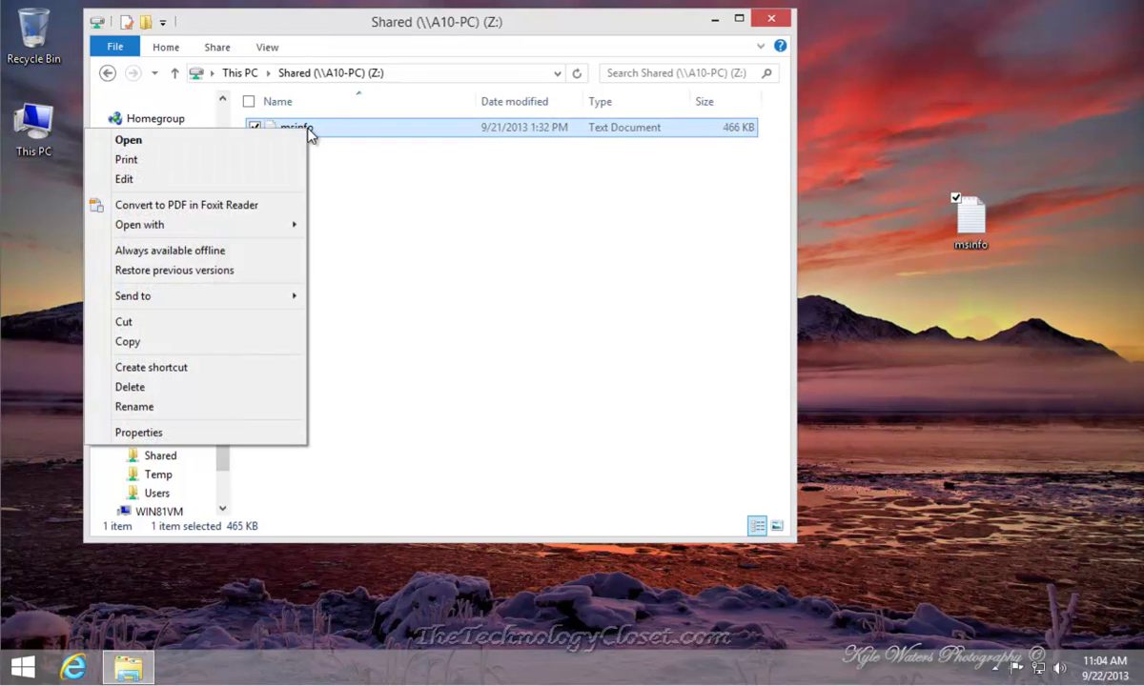
click(130, 387)
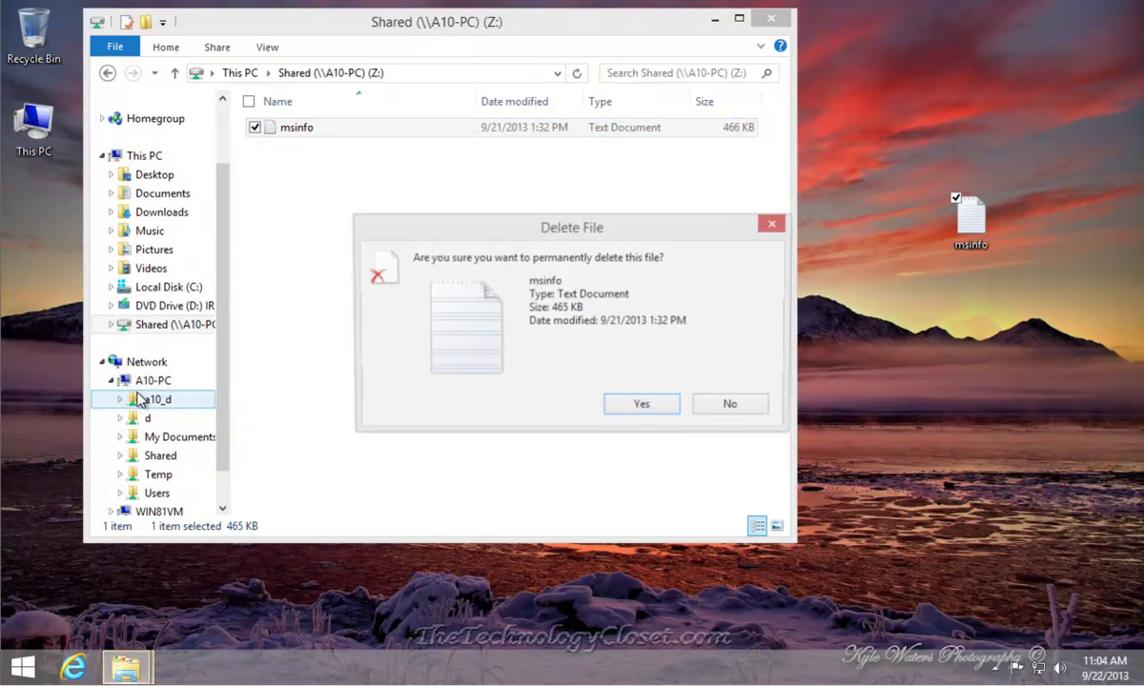
click(639, 407)
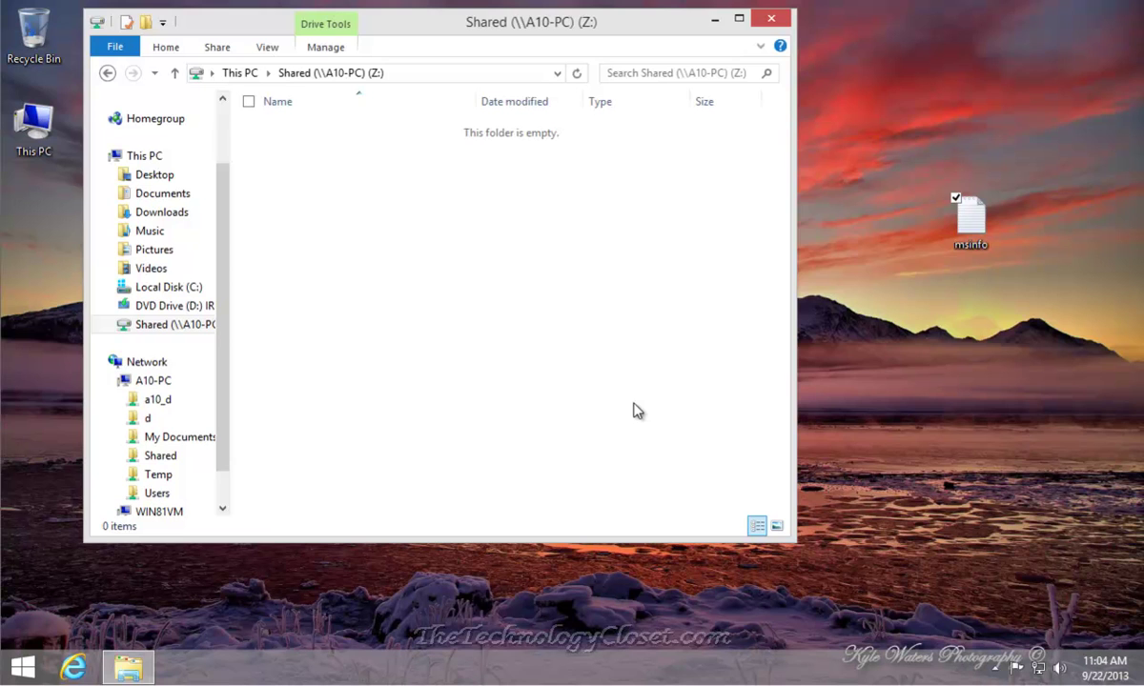
Step: Move the msinfo file from the desktop back into the Shared (Z:) drive and close the folder window
click(976, 311)
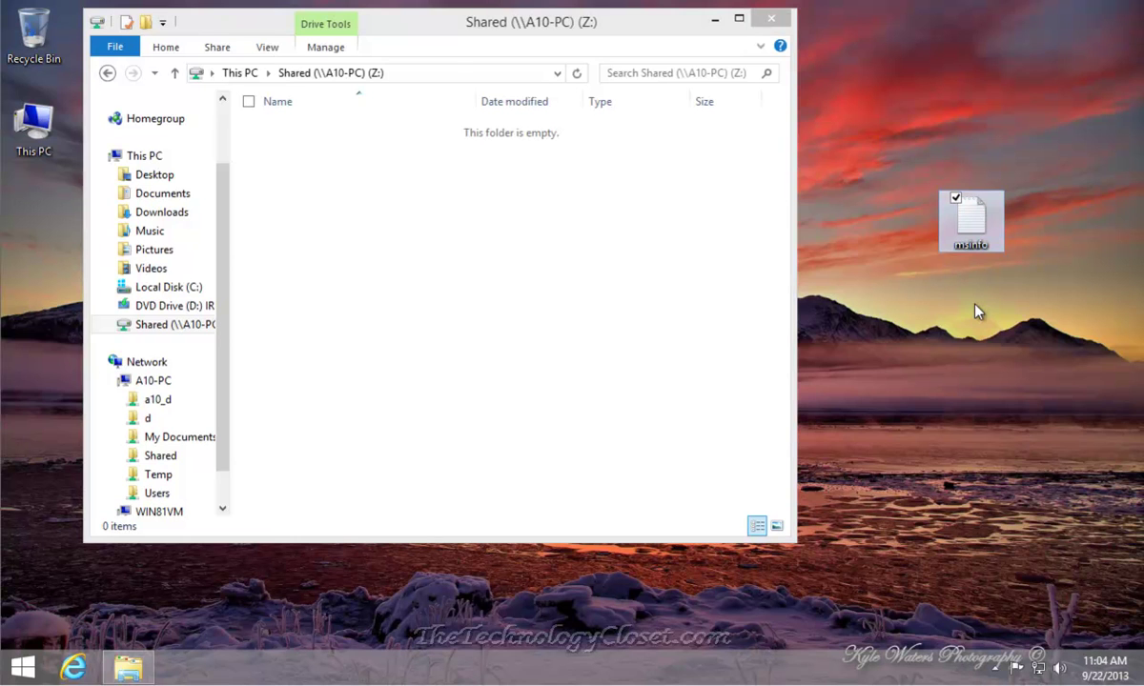
right_click(984, 227)
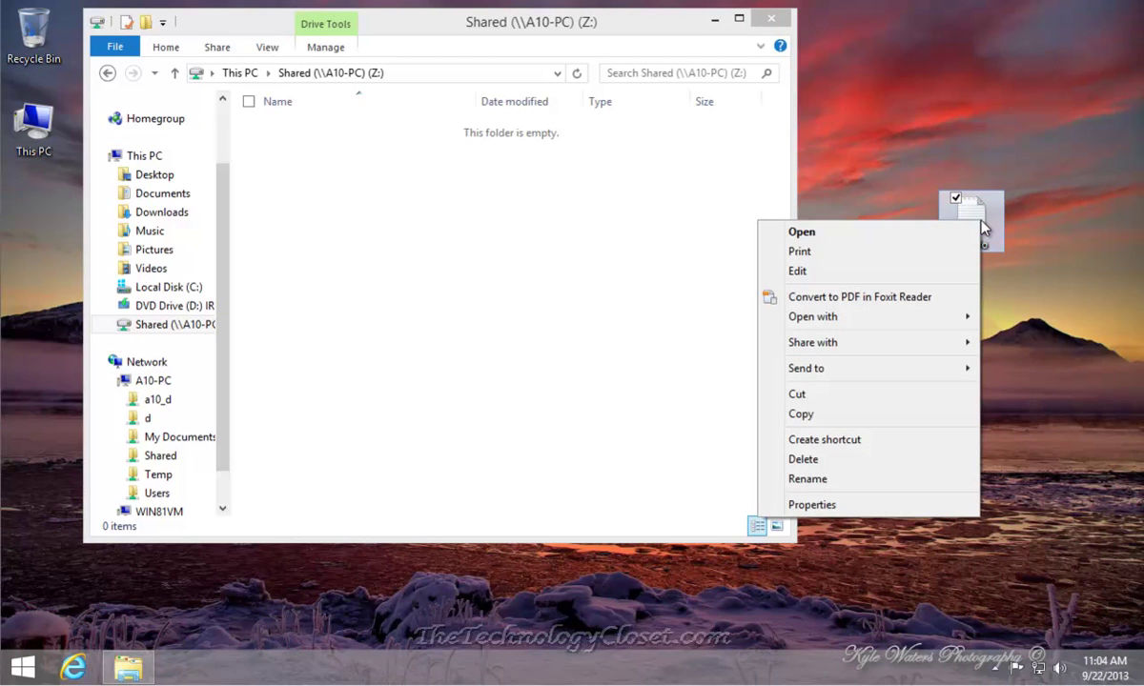
click(818, 399)
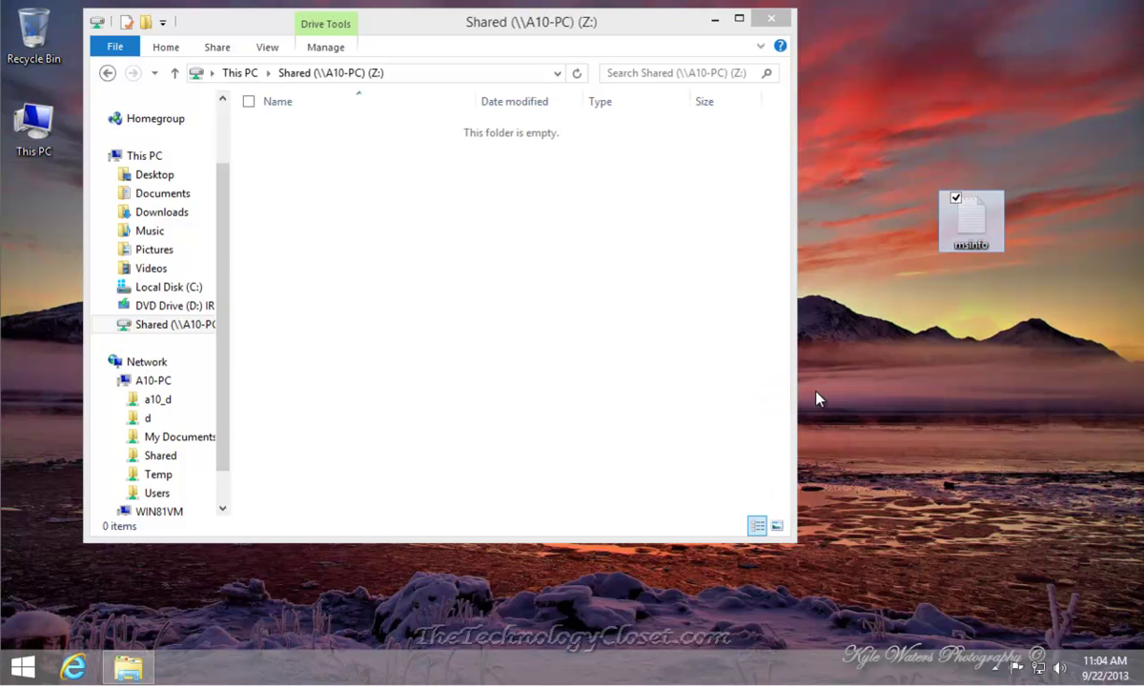
click(402, 255)
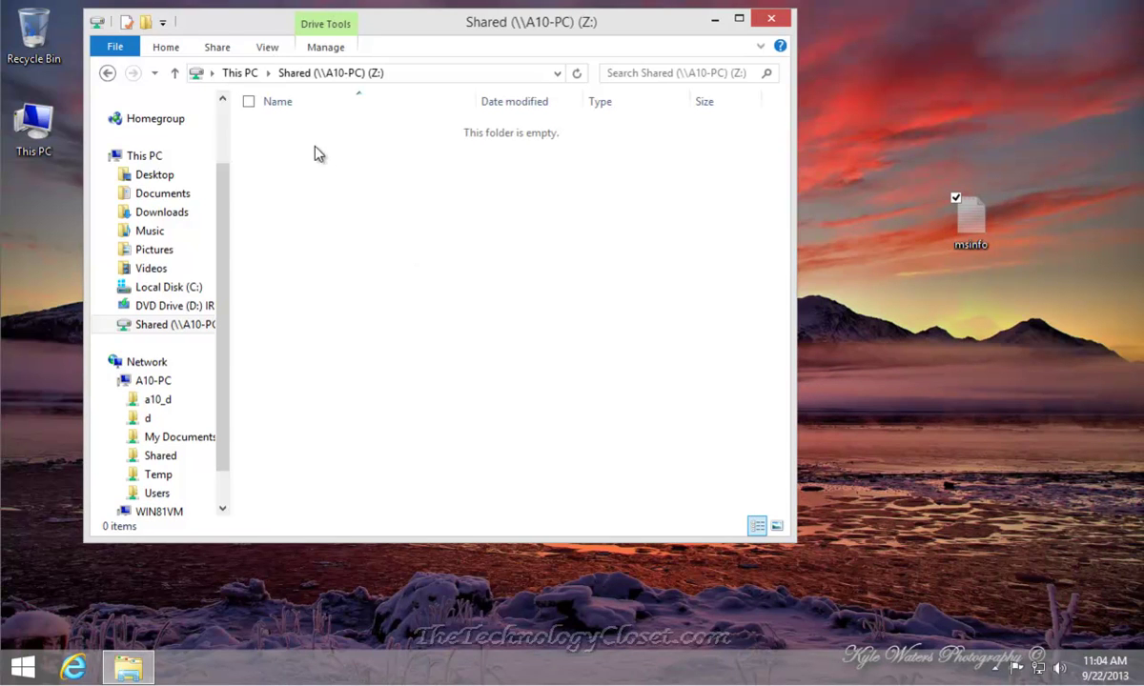
right_click(353, 250)
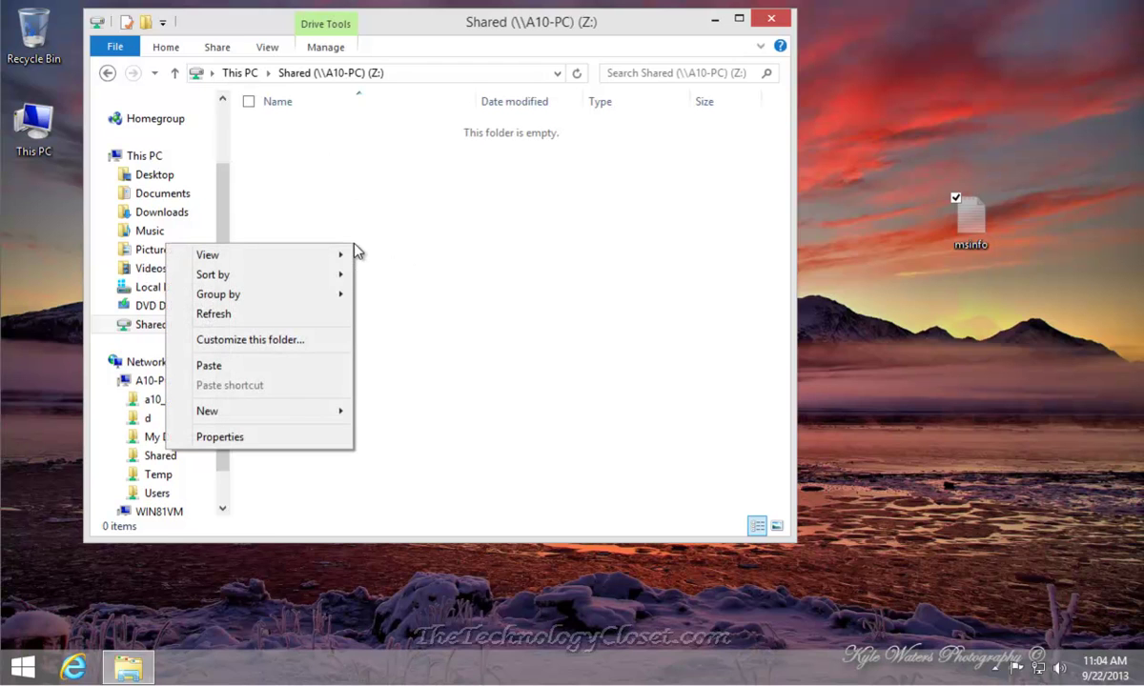
click(262, 367)
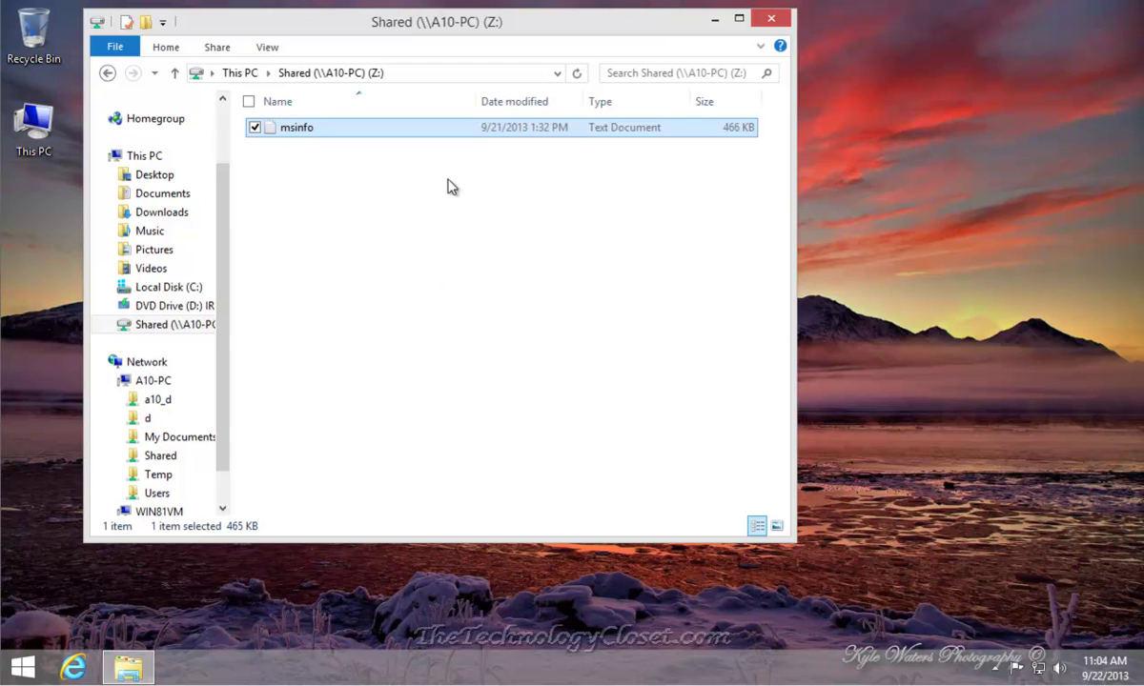
click(778, 27)
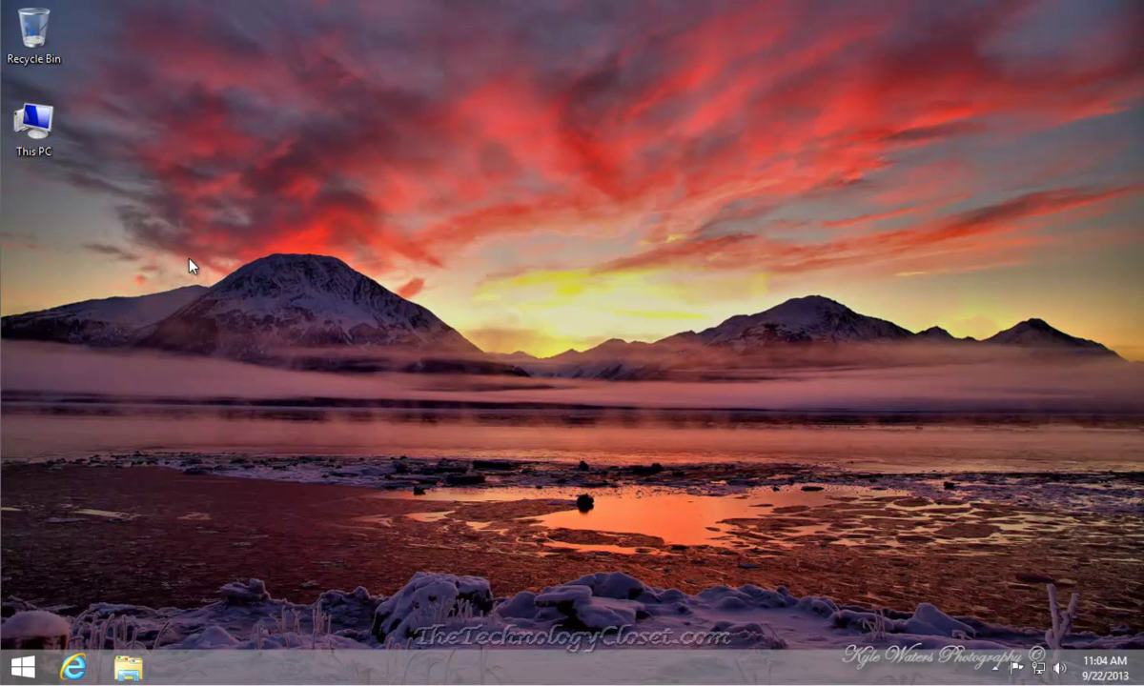
Step: Create a desktop shortcut to the Shared (Z:) network drive from This PC, and test it by opening and closing the drive
double_click(39, 131)
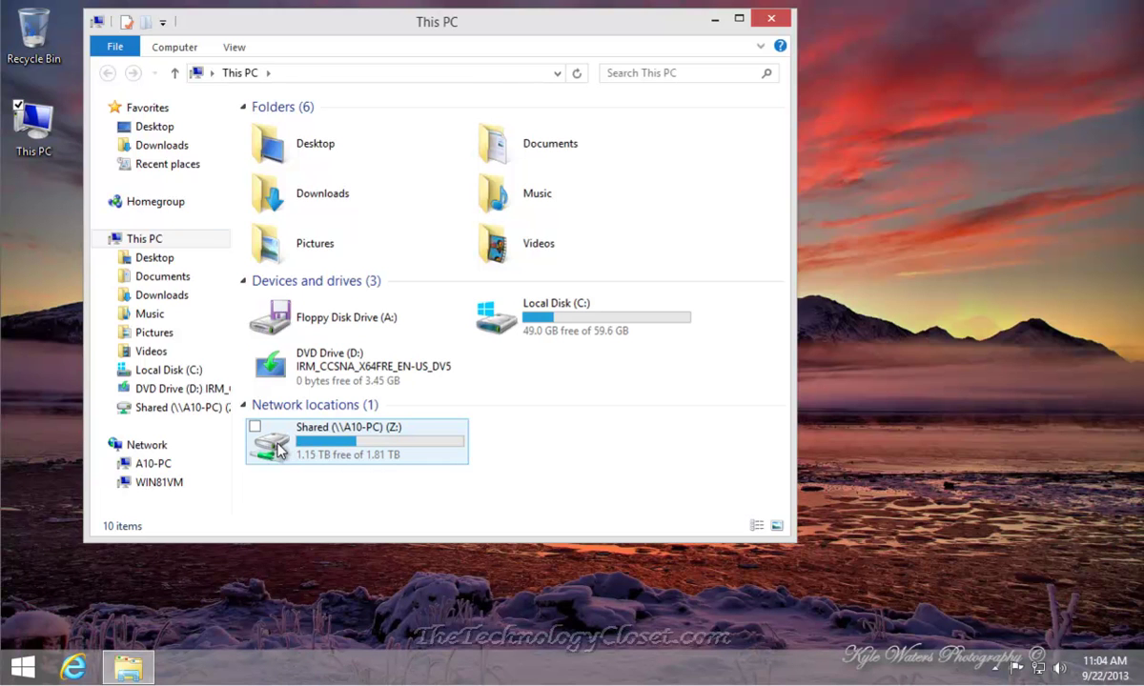
click(330, 439)
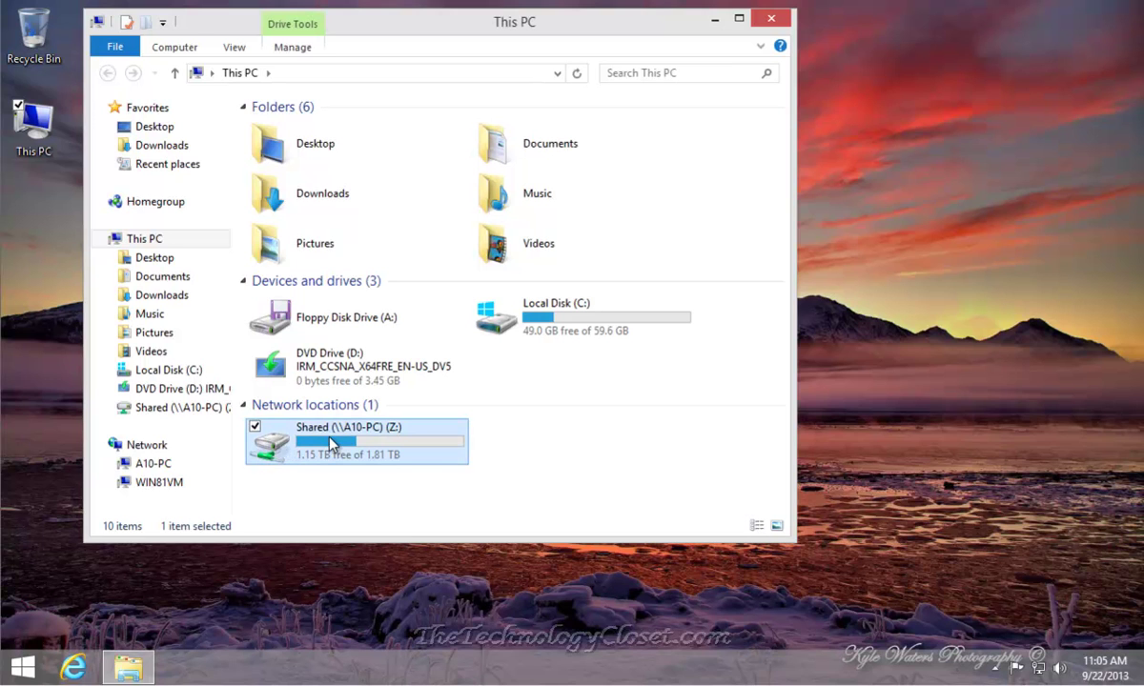
right_click(330, 439)
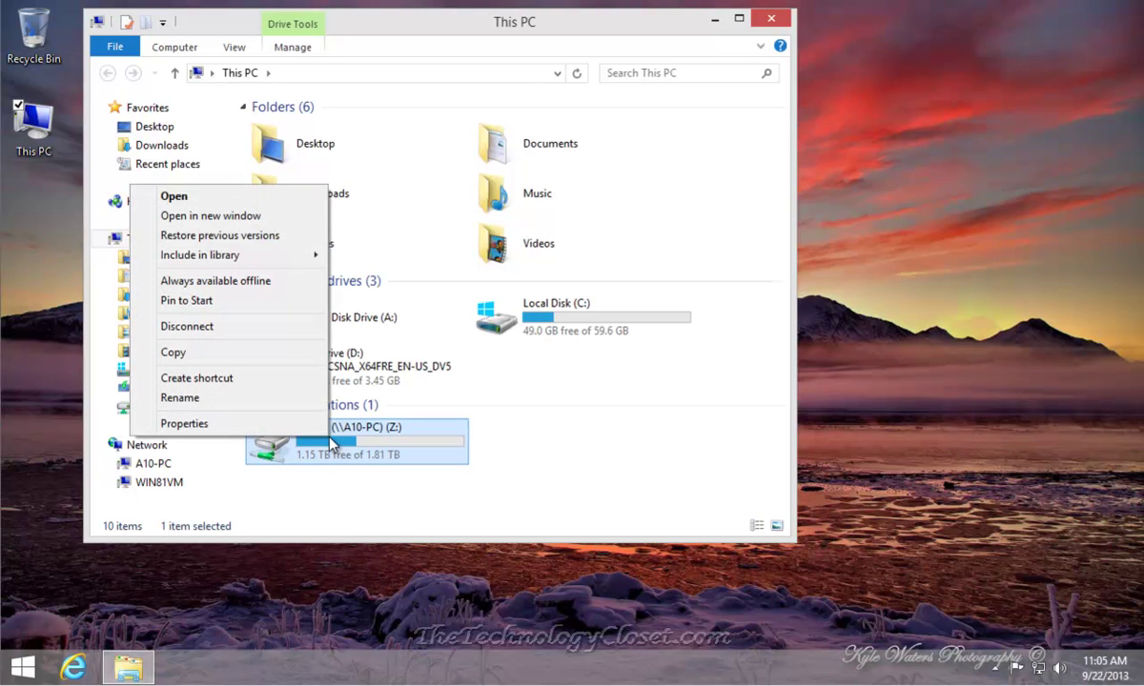
click(220, 381)
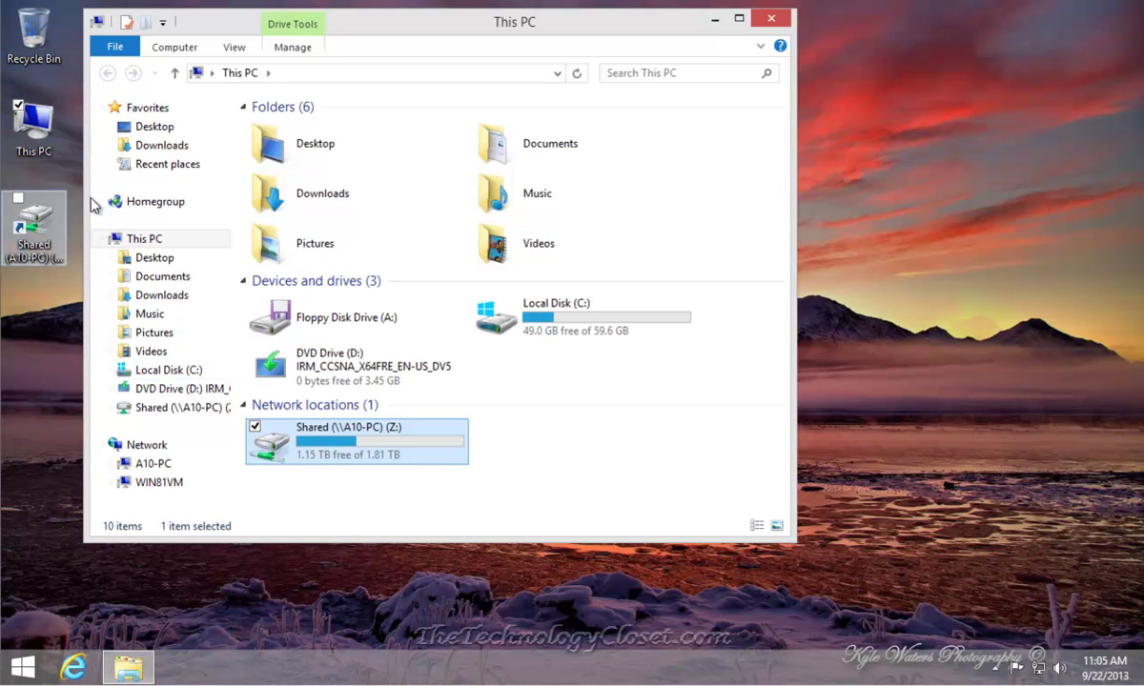
click(772, 19)
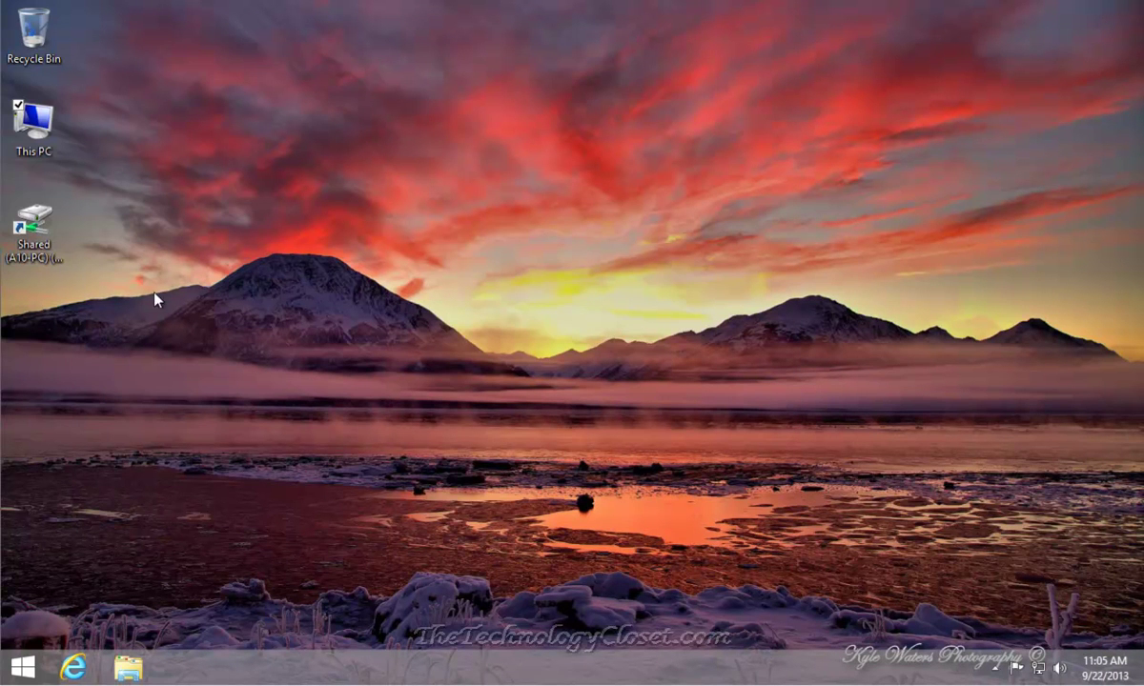
double_click(34, 230)
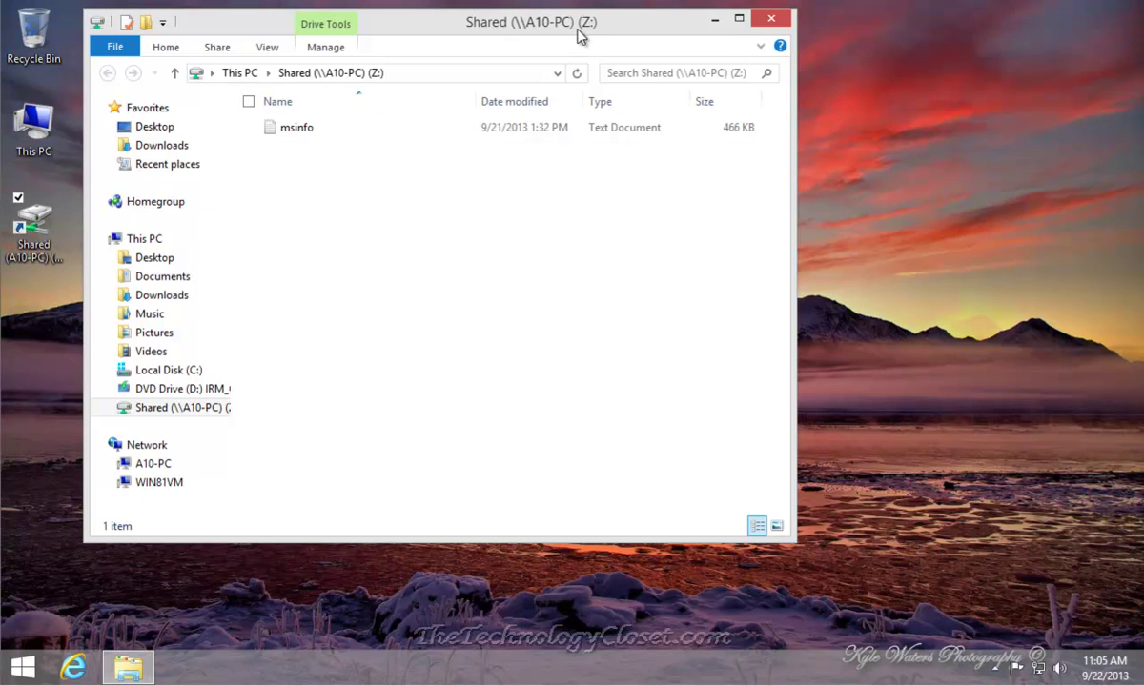
click(772, 20)
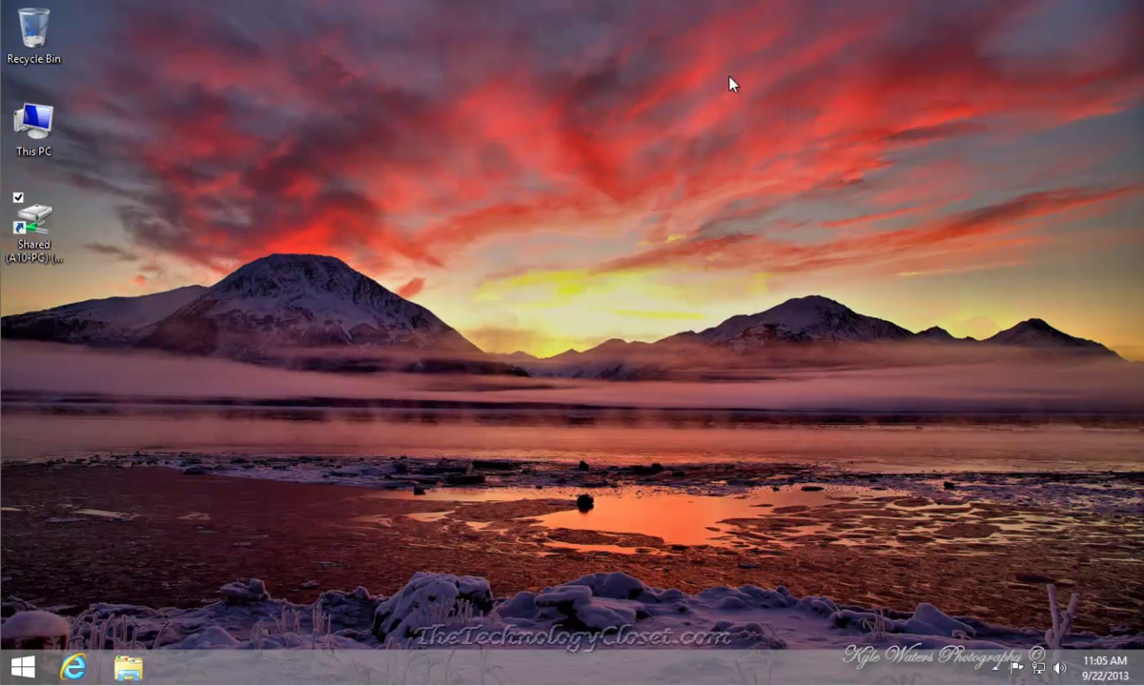
Step: Pin the Shared (Z:) desktop shortcut to the Start screen and open the drive from its new tile
right_click(29, 222)
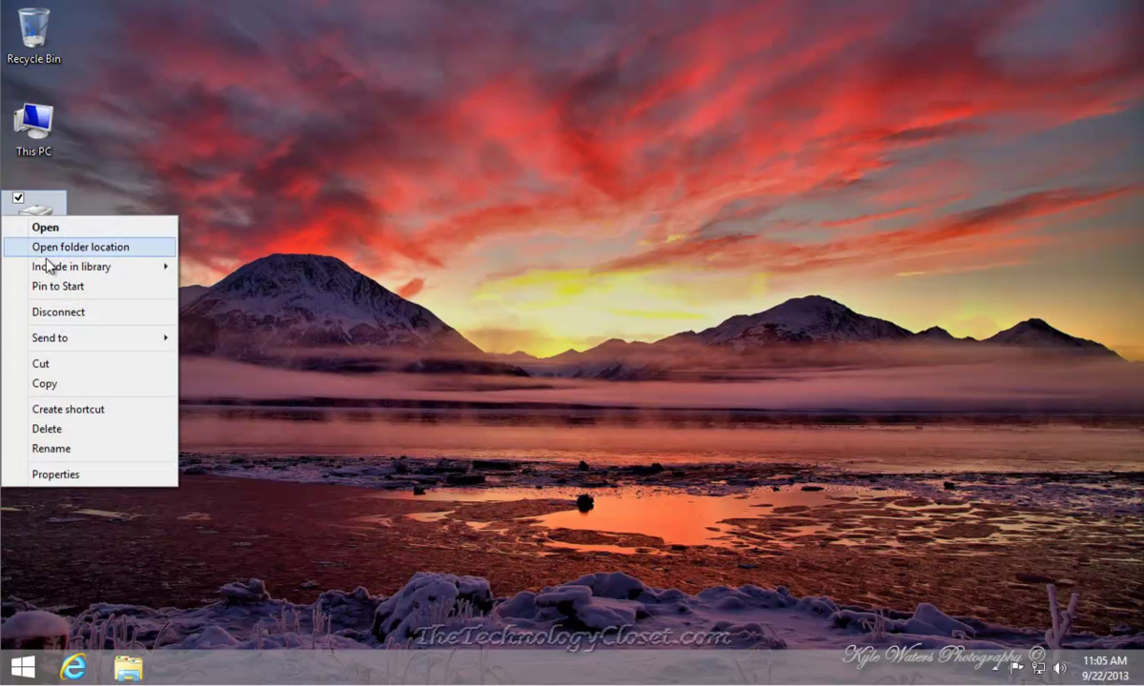
click(54, 286)
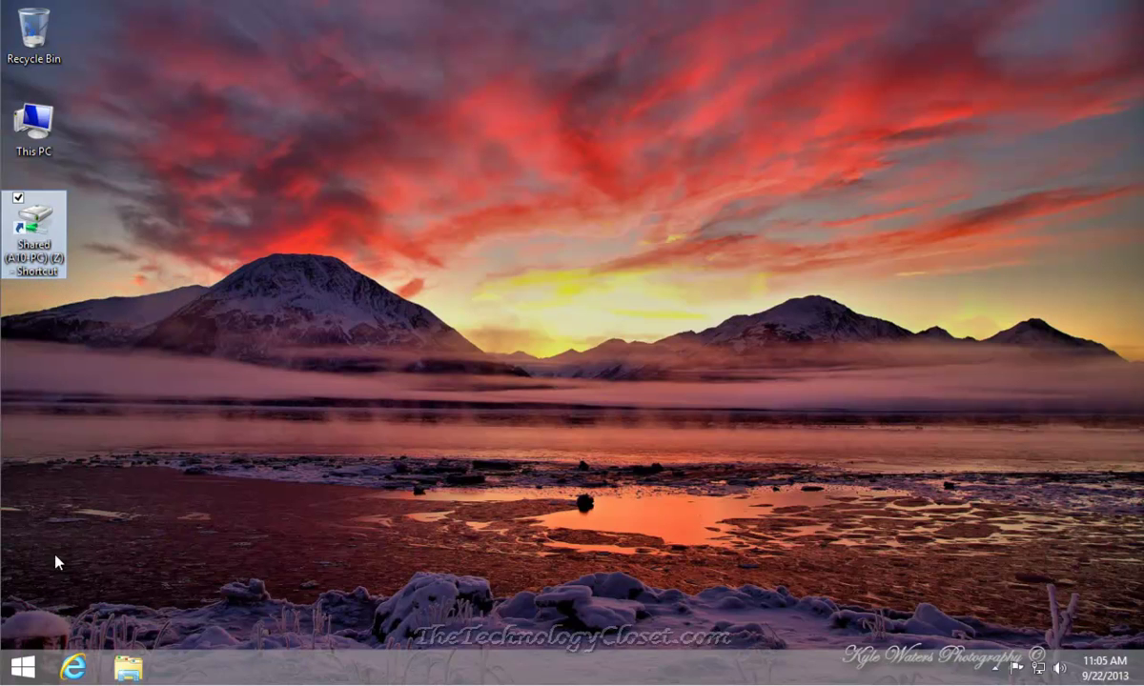
click(24, 671)
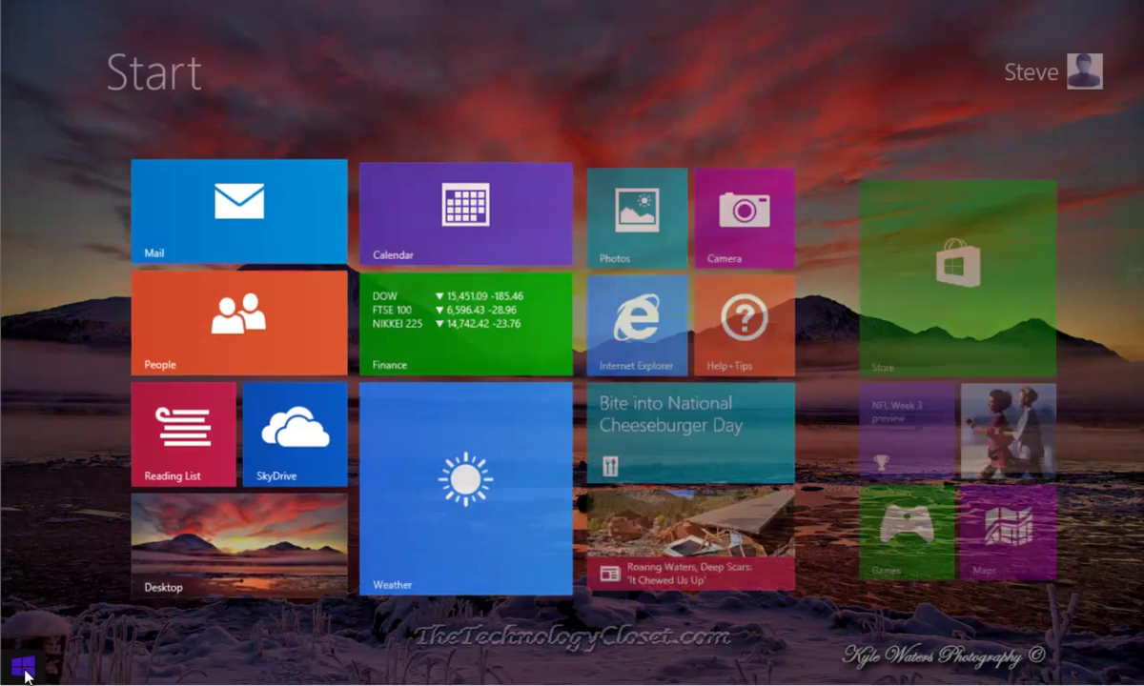
scroll(102, 613, down, 3)
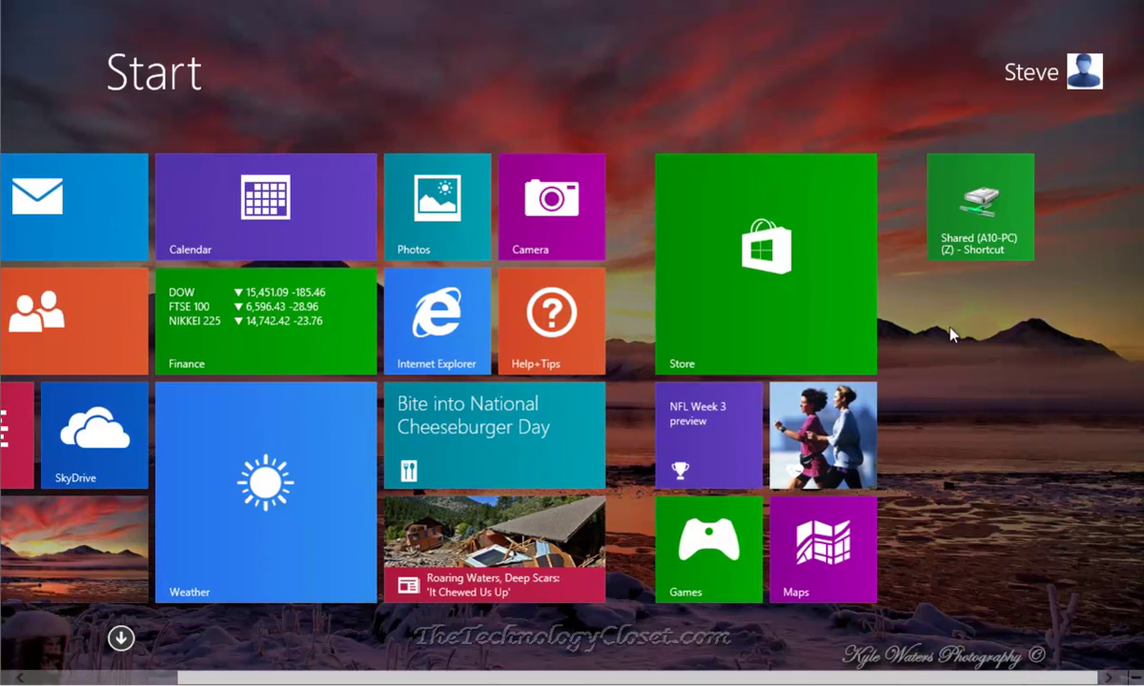
click(985, 232)
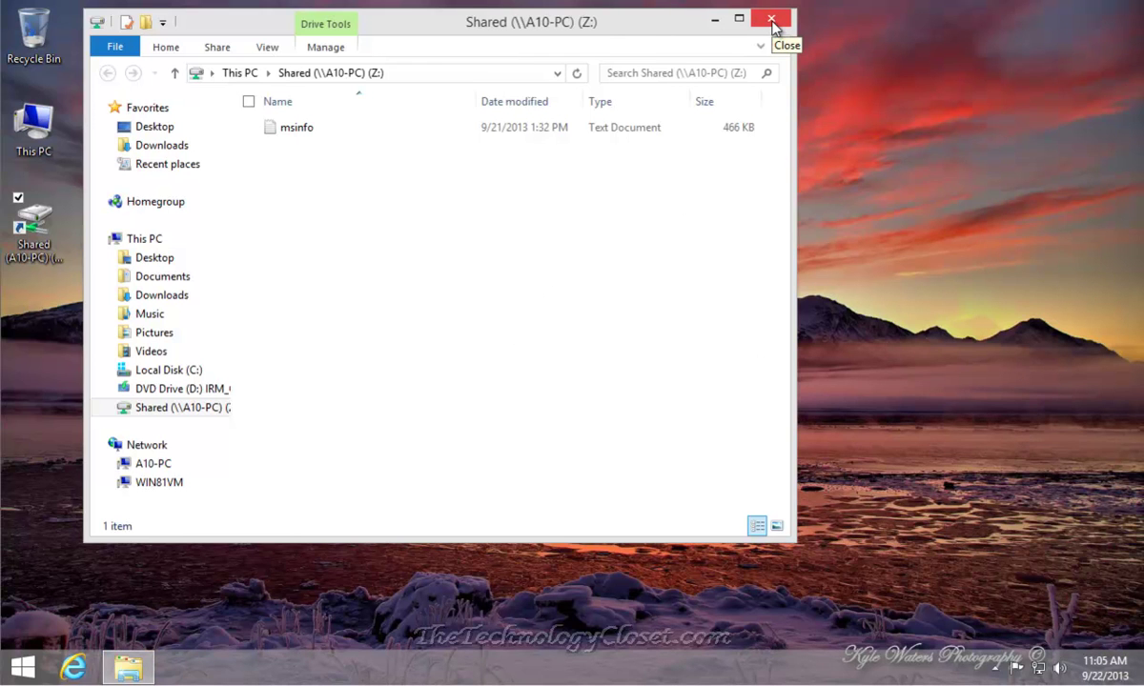
Step: Close the Shared (Z:) window, then run notepad through the Run command and enter "test" in the blank document
click(771, 20)
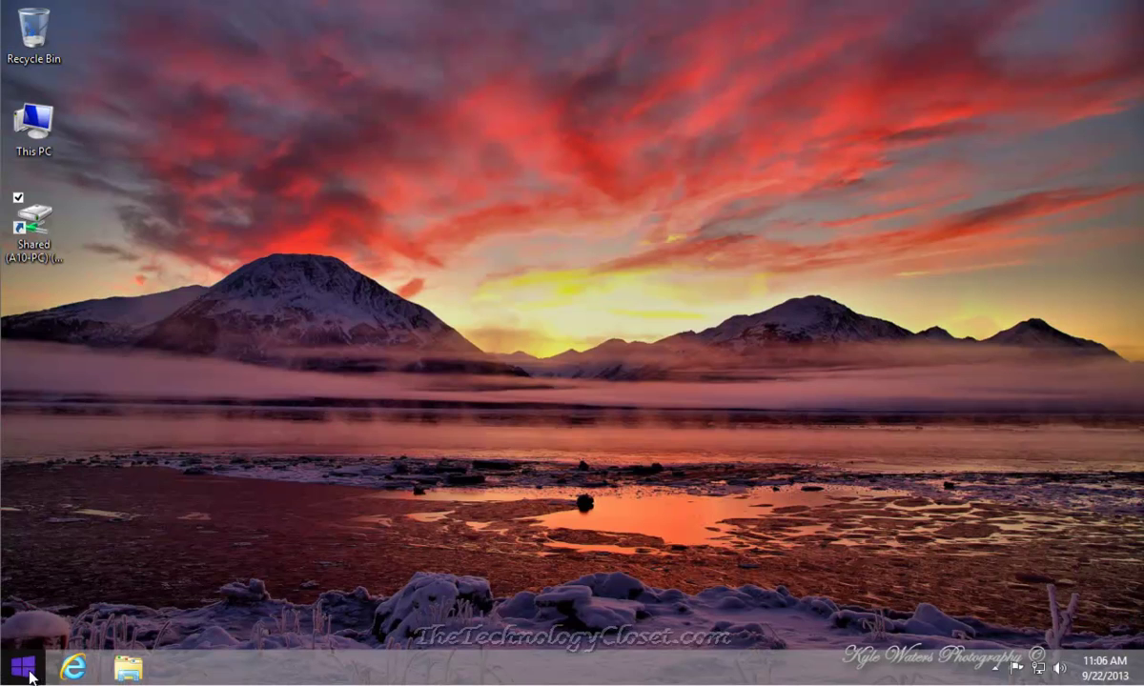
right_click(30, 675)
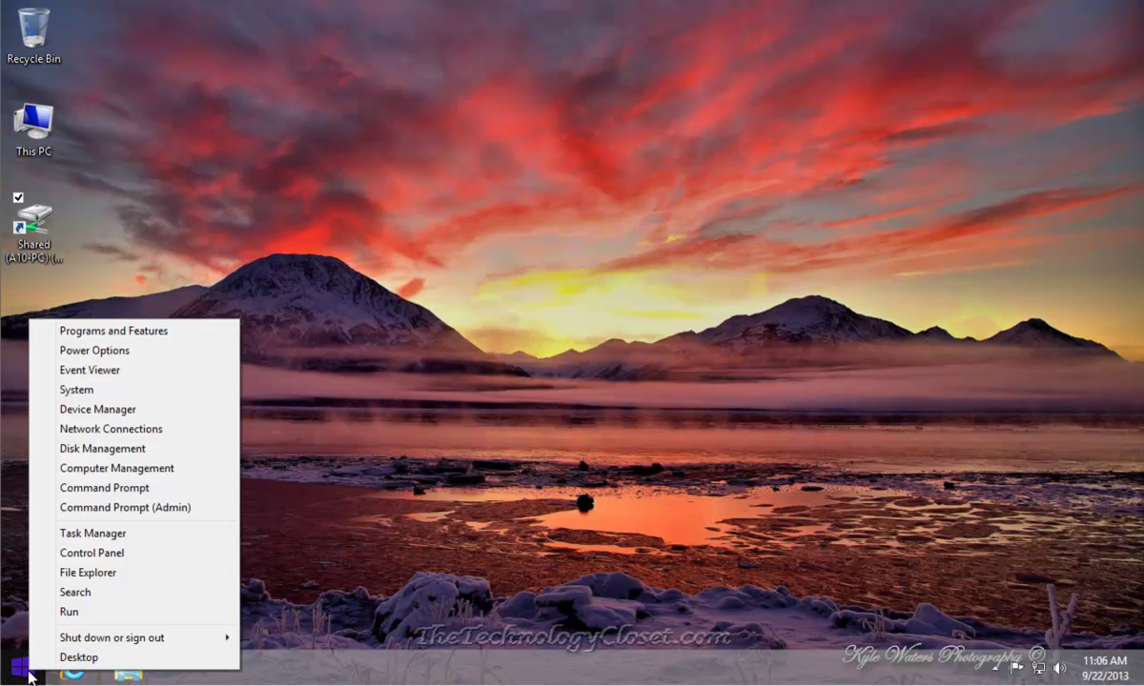
click(63, 614)
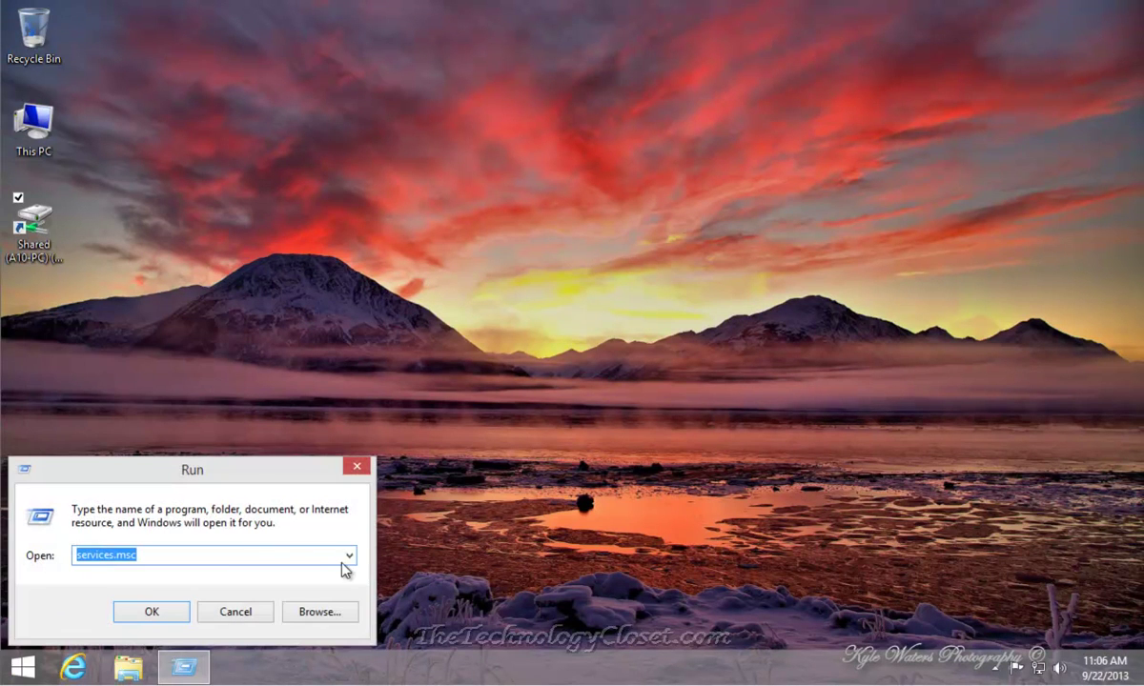
click(351, 556)
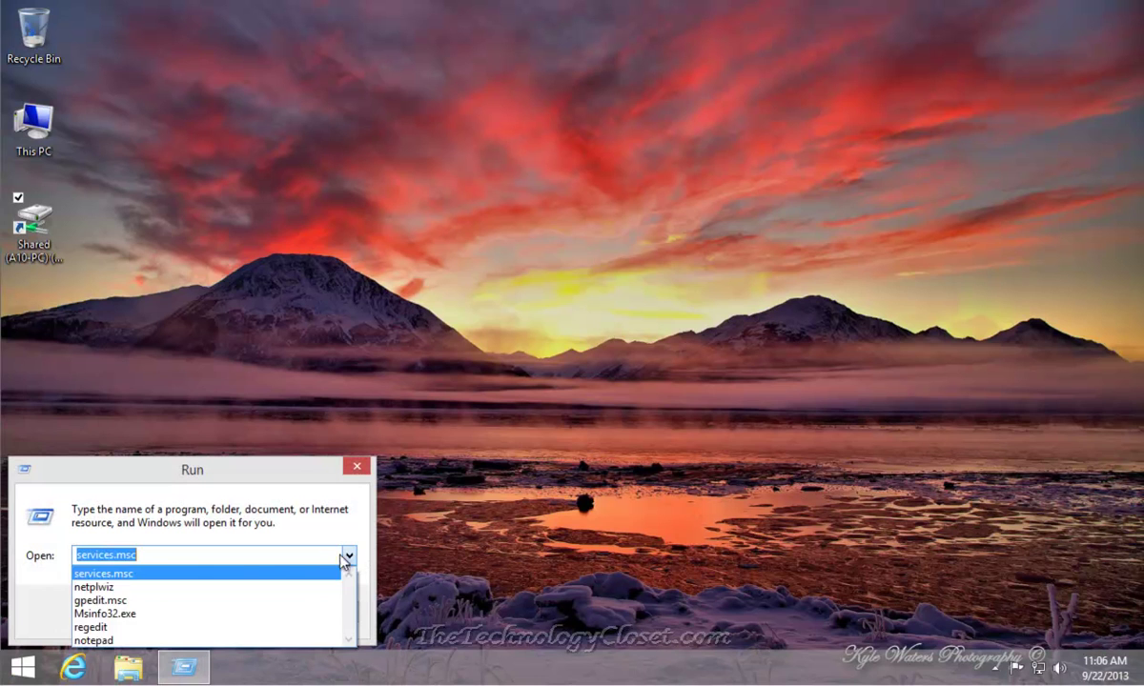
click(84, 641)
click(148, 613)
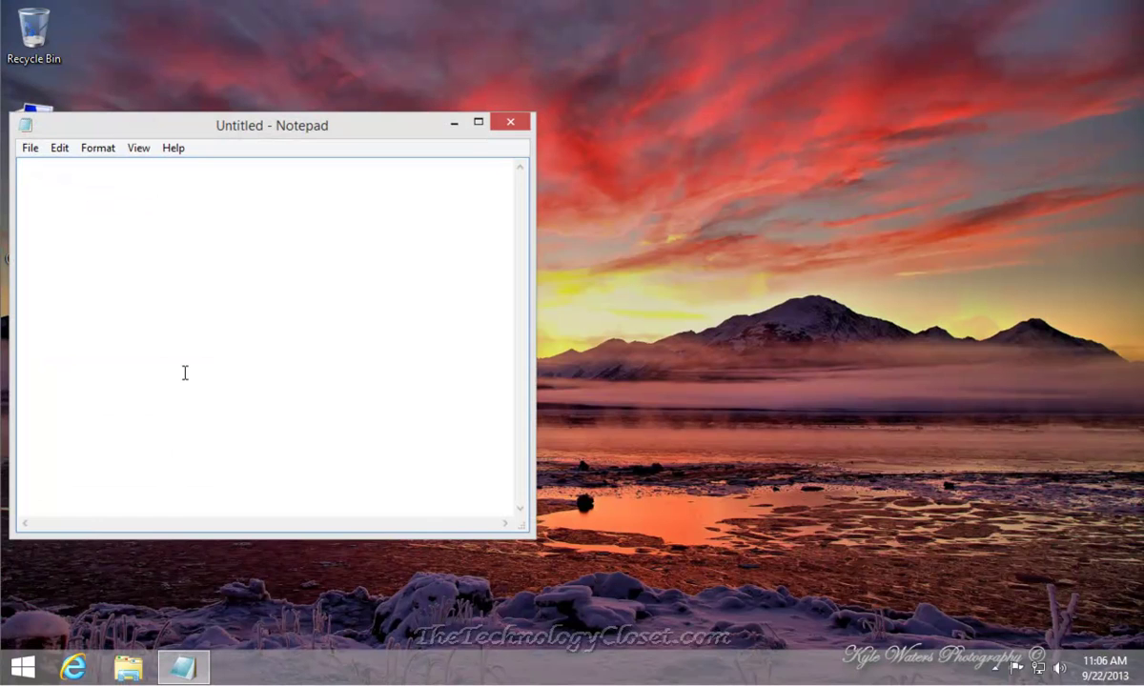
text(test)
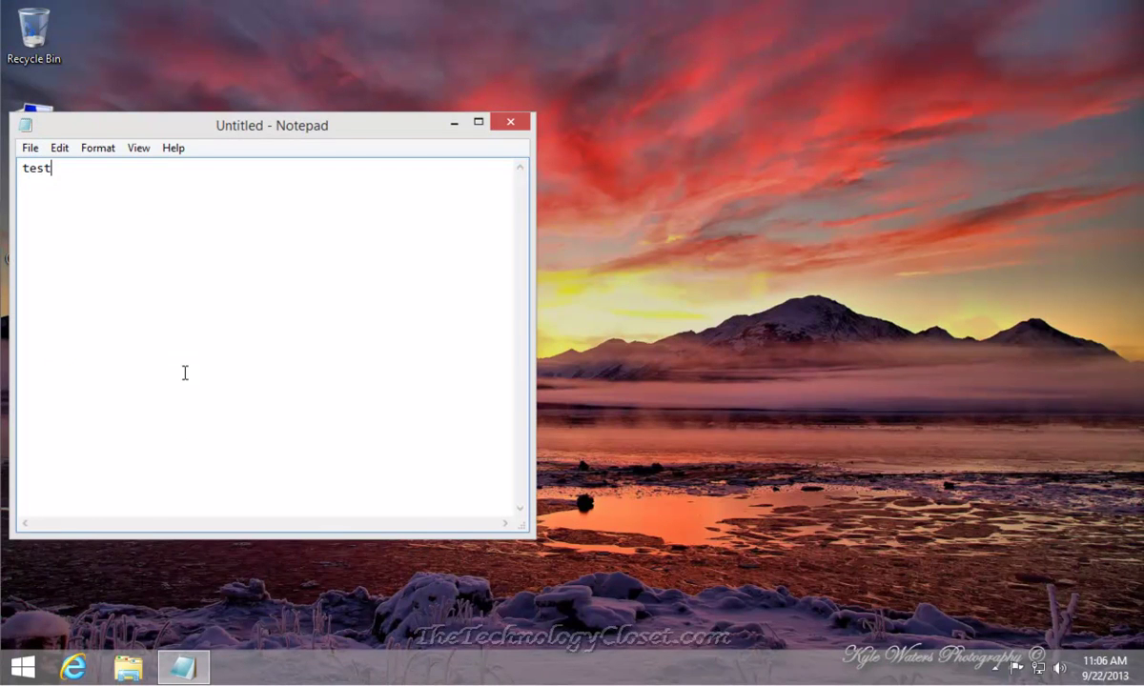
Step: Save the Notepad document as test.txt on the mapped Shared (Z:) network drive
click(29, 151)
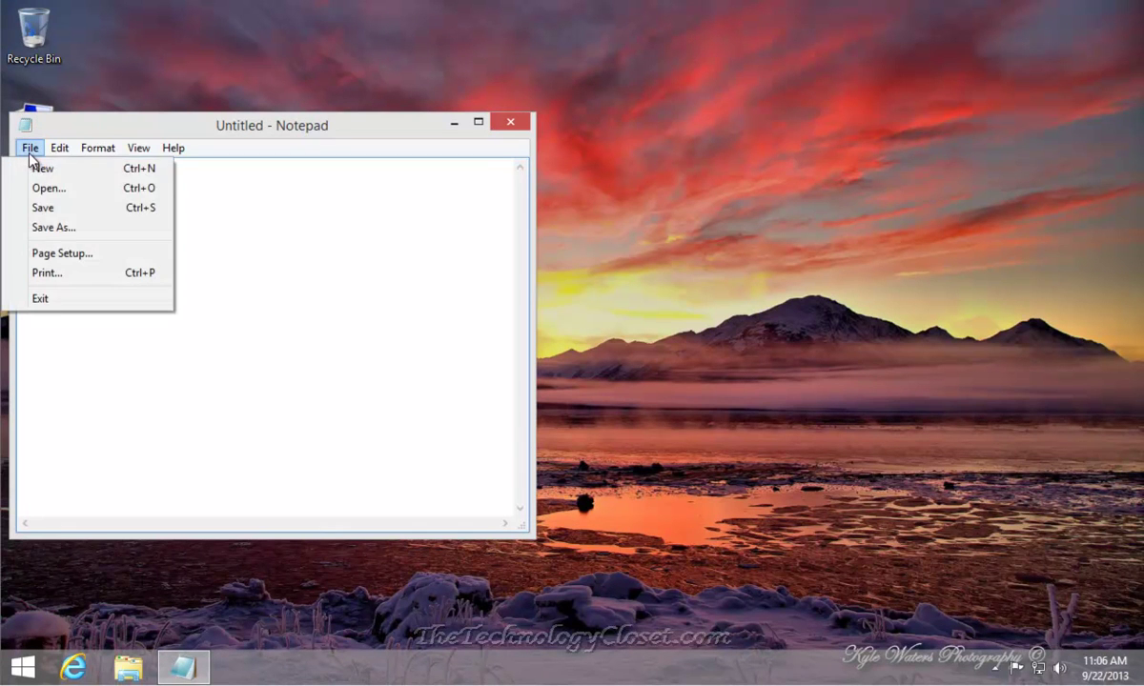
click(59, 229)
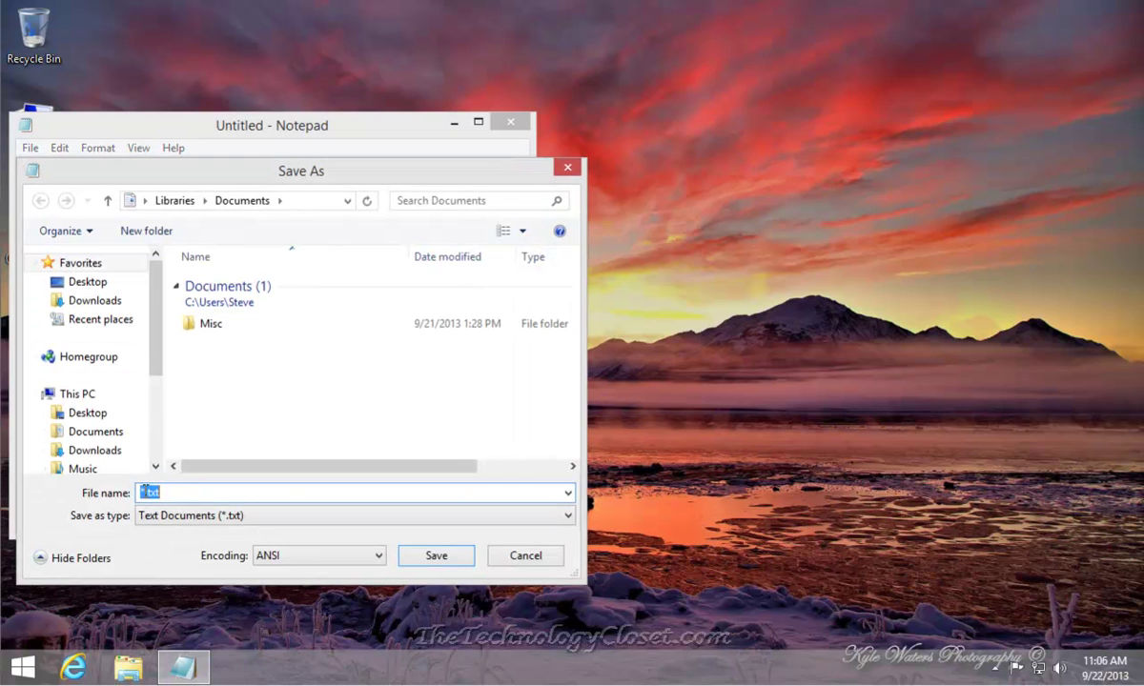
click(141, 492)
key(Delete)
text(test)
drag(159, 326, 148, 407)
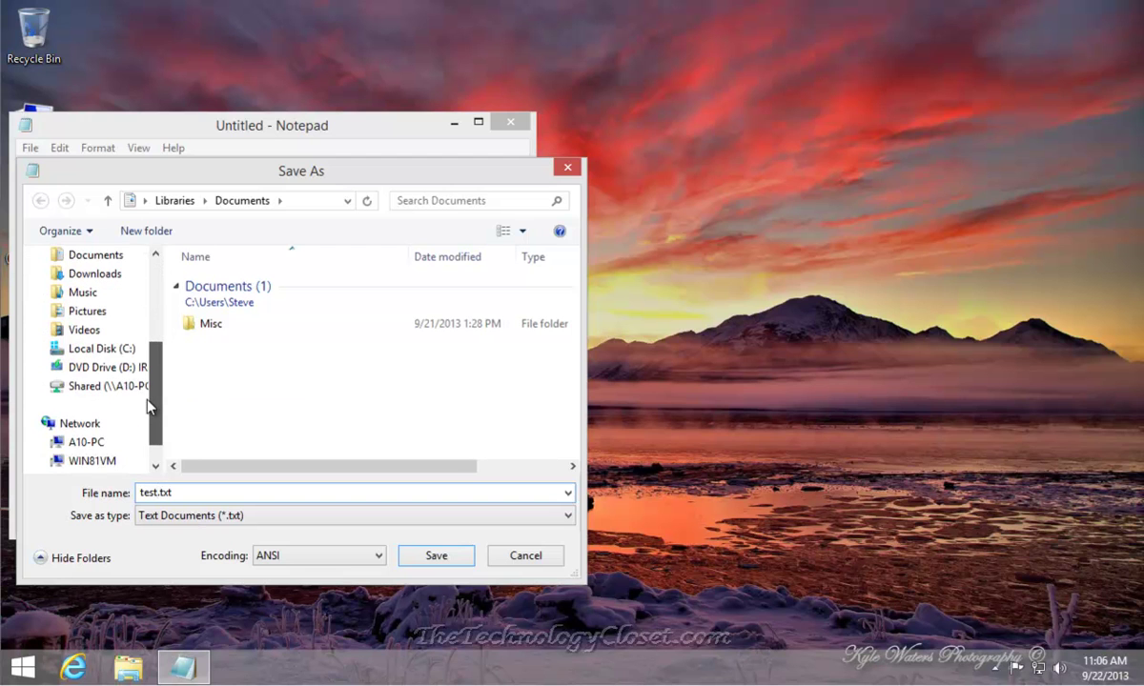
click(77, 387)
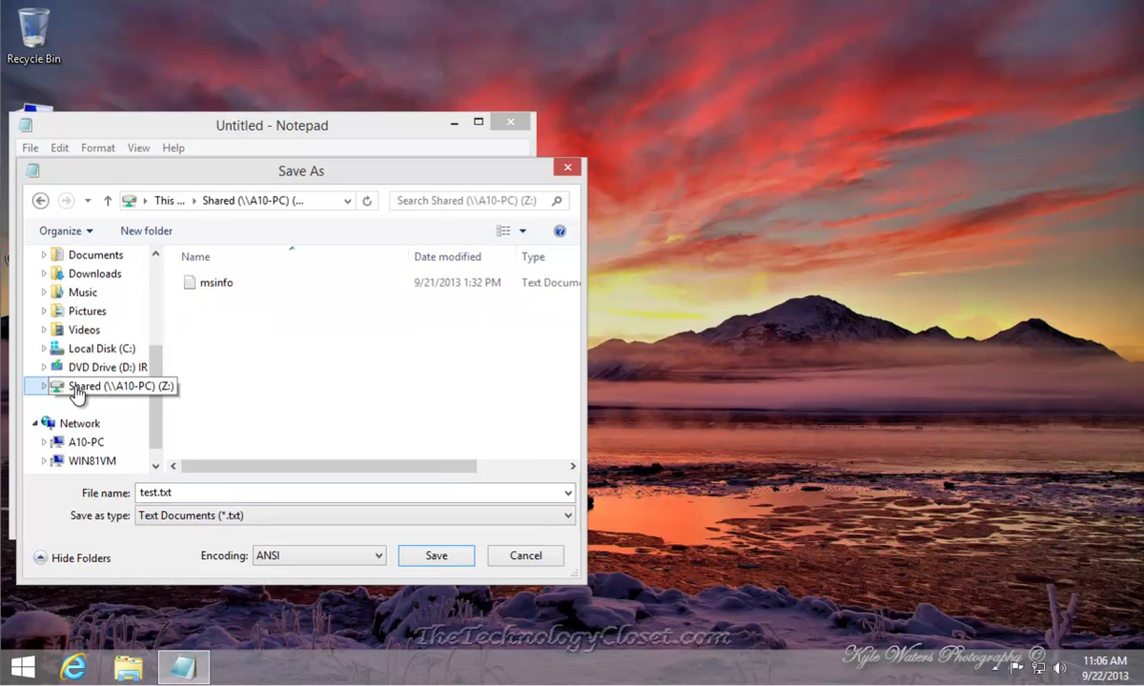
click(433, 556)
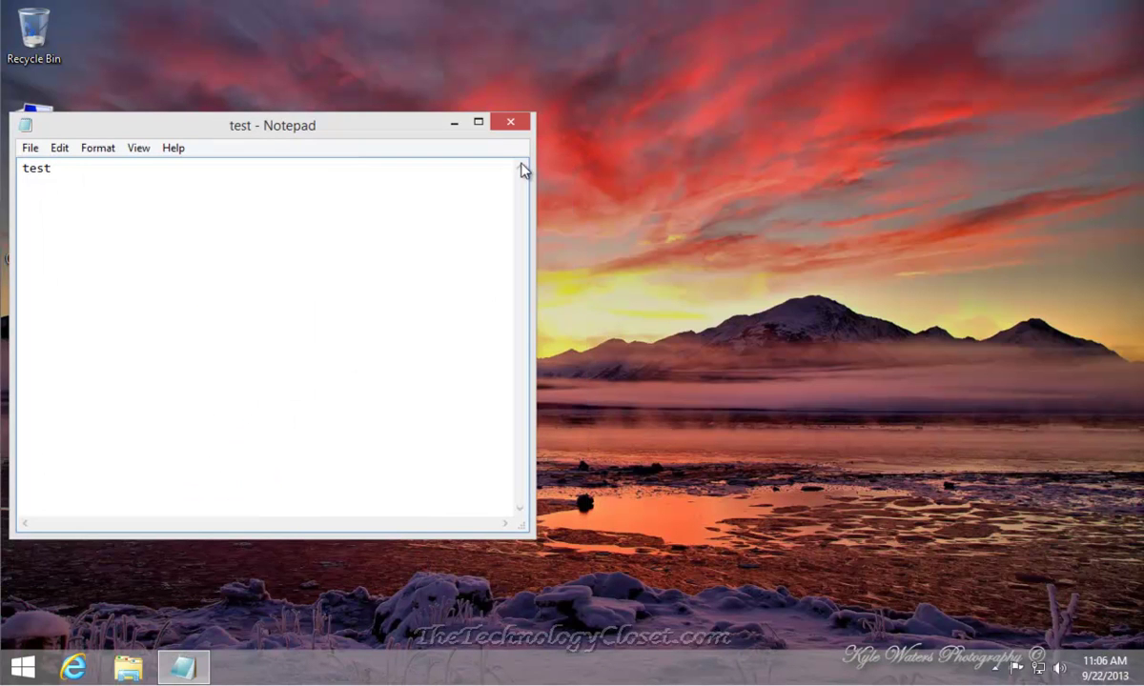
Step: Close Notepad and open the Shared (Z:) drive from its desktop shortcut to check for the saved test file
click(510, 123)
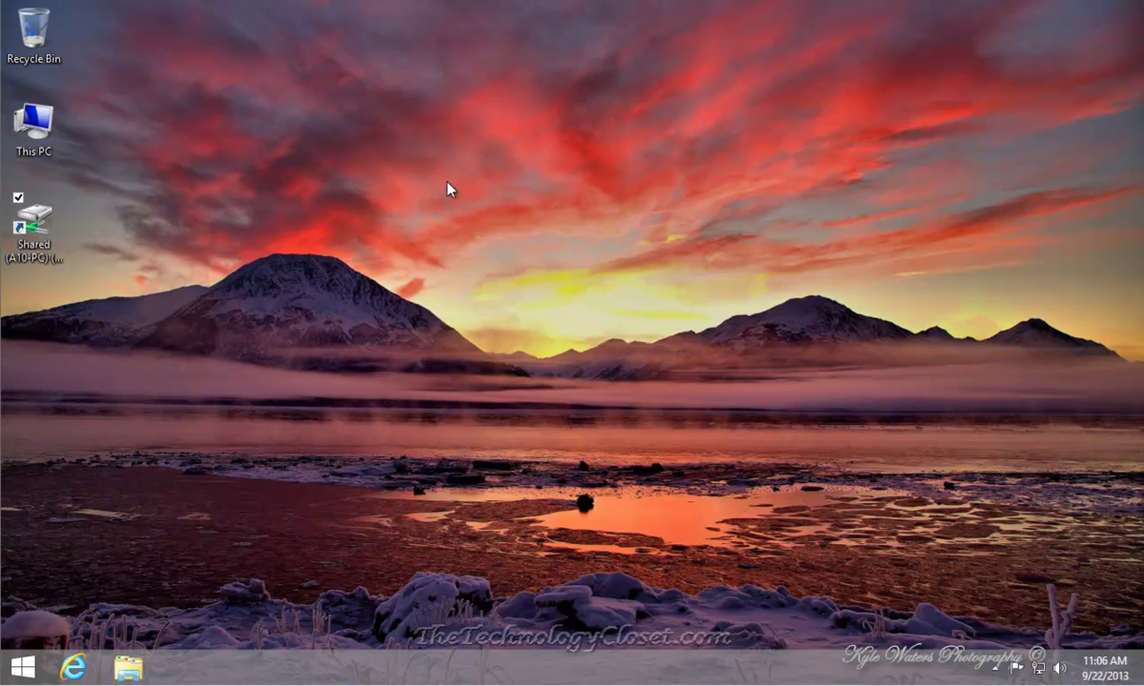
double_click(43, 220)
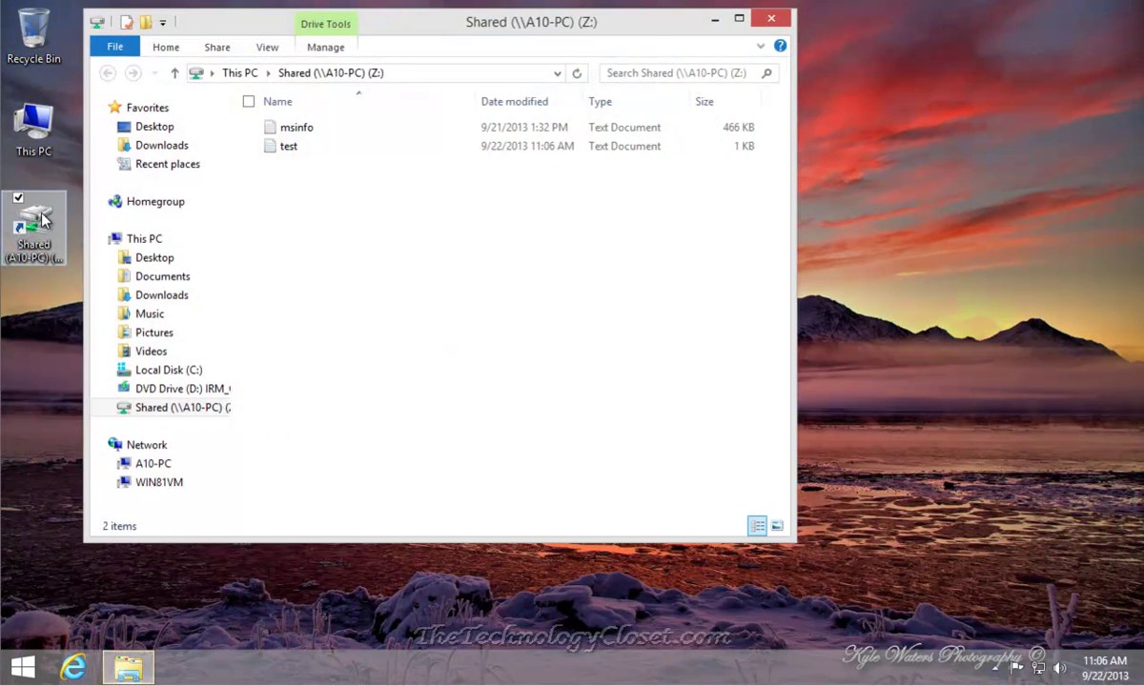